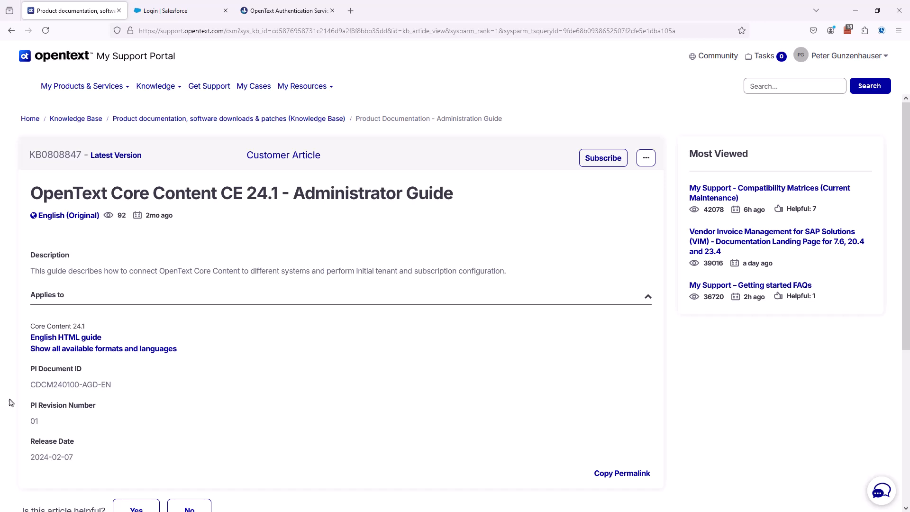
# Step: Open the English HTML Administrator Guide and expand its Integrating with Salesforce chapter
pyautogui.click(59, 338)
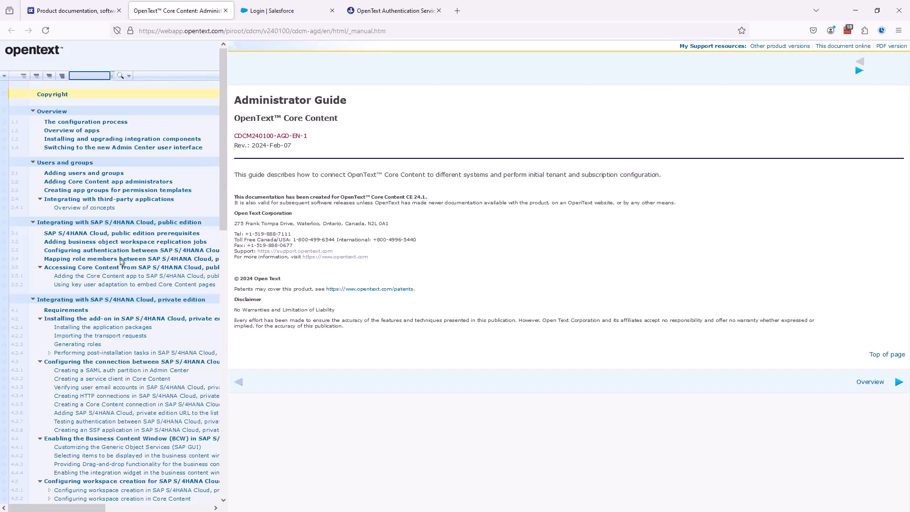
pyautogui.click(23, 76)
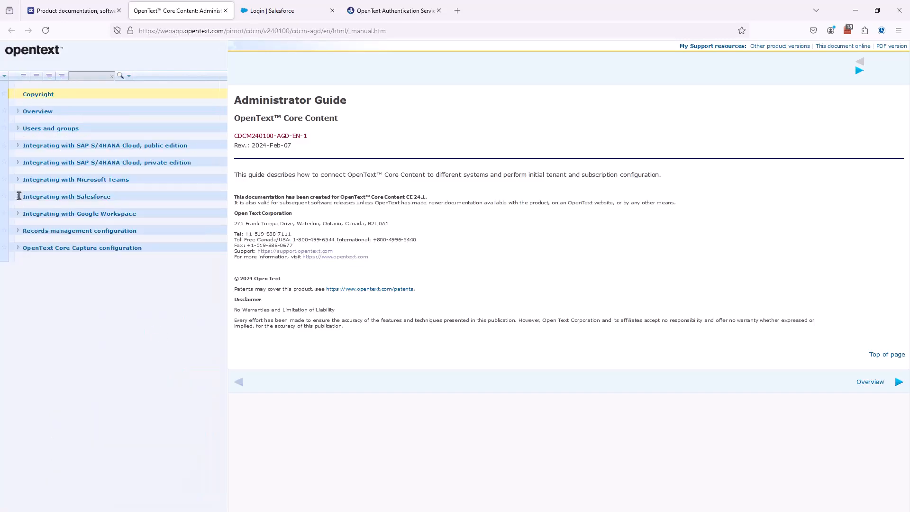
pyautogui.click(19, 197)
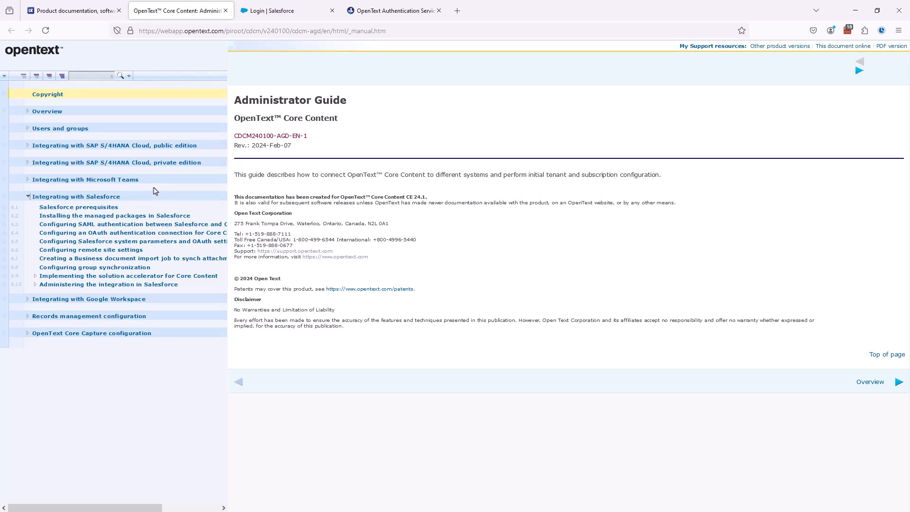
# Step: Drill into 6.9 > 6.9.2 and read topic 6.9.2.2, Creating workspace types
pyautogui.click(36, 276)
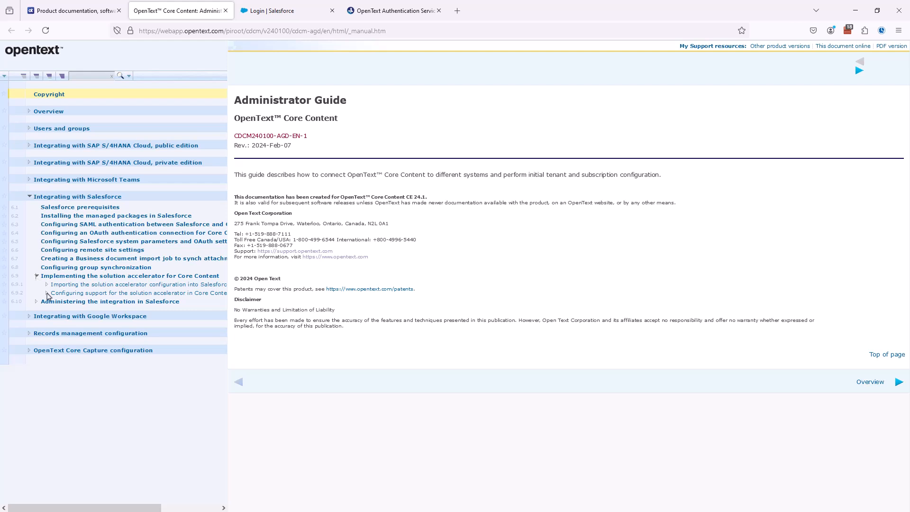
pyautogui.click(47, 293)
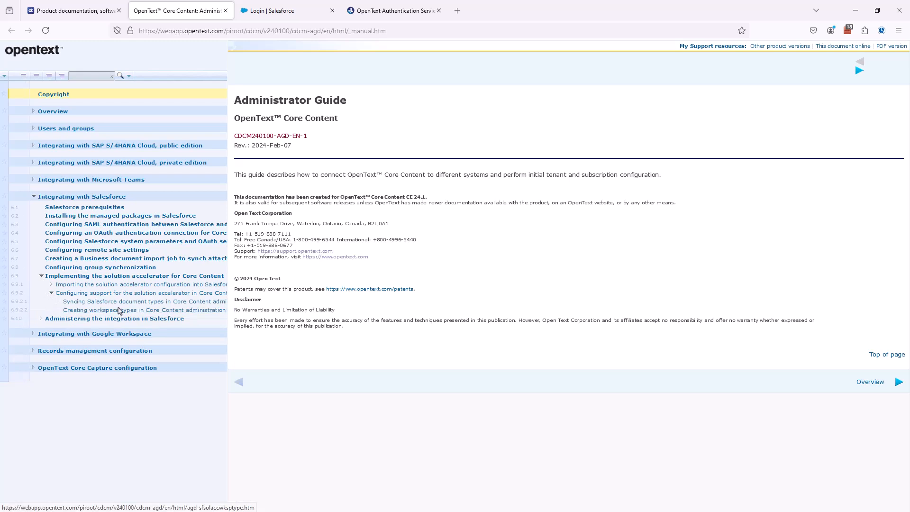
pyautogui.click(116, 310)
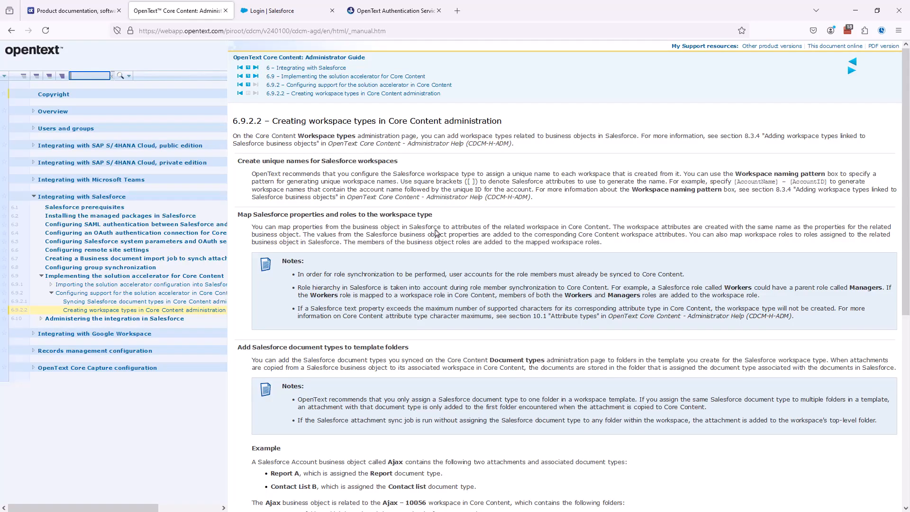
pyautogui.scroll(-3, 436, 233)
pyautogui.scroll(-2, 436, 233)
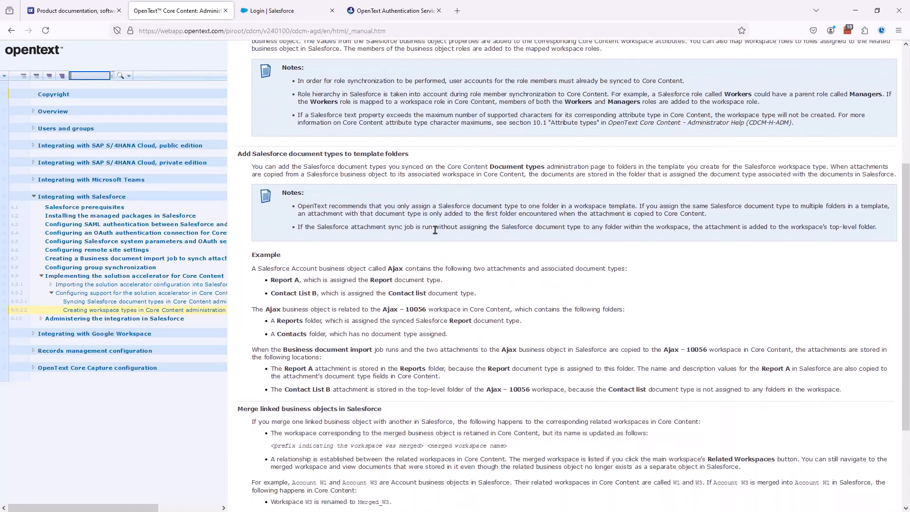
pyautogui.scroll(-3, 450, 254)
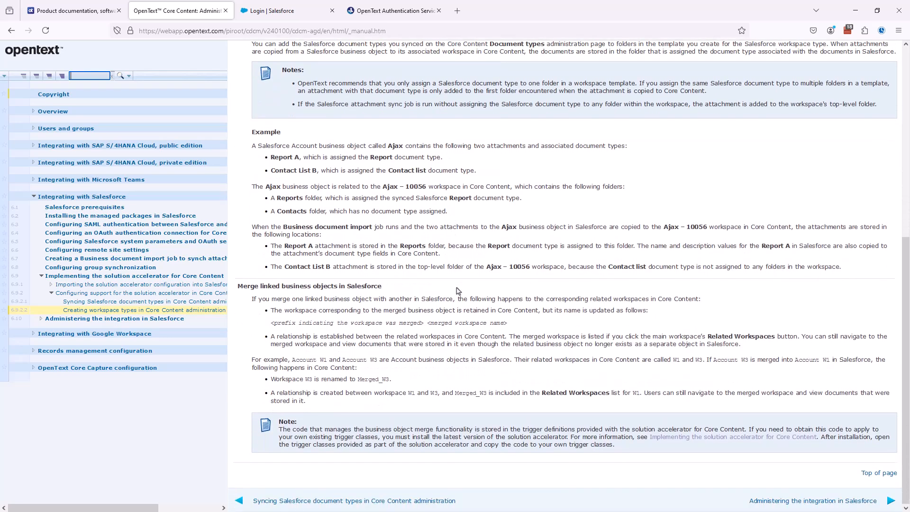
pyautogui.scroll(8, 458, 290)
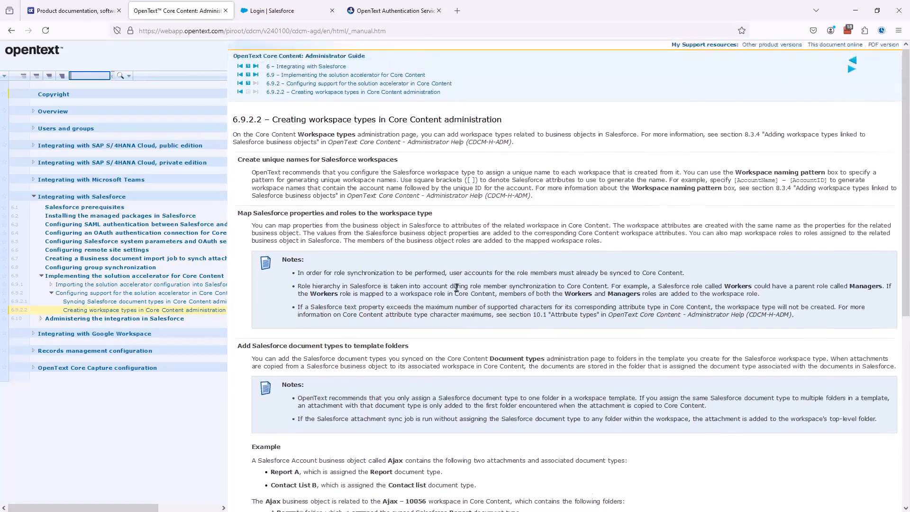
# Step: Sign in to tenant PM-SFDC-01 and launch Core Content Management from PM-SFDC-01-ccontent
pyautogui.click(387, 16)
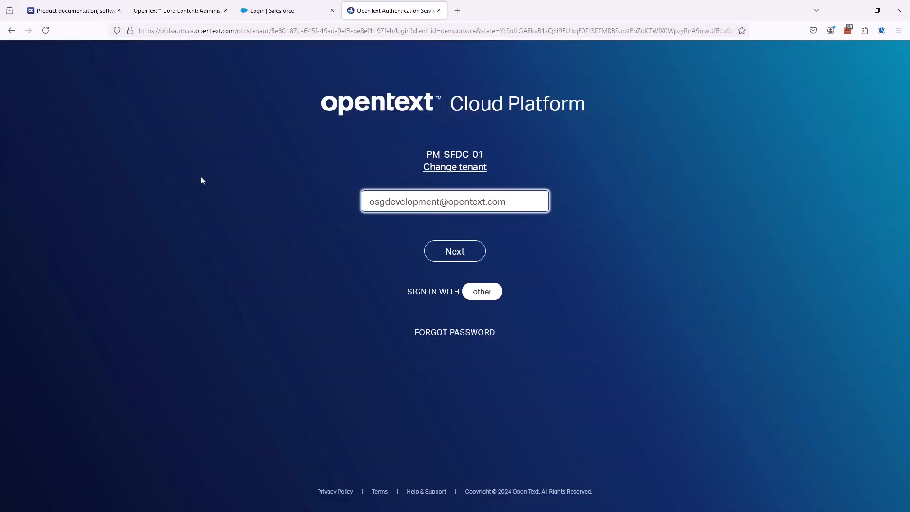
pyautogui.click(456, 254)
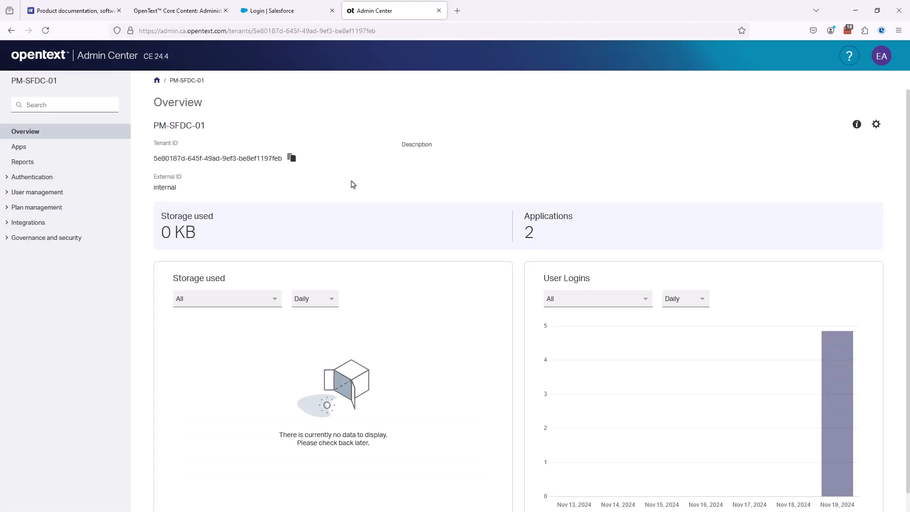
pyautogui.click(19, 147)
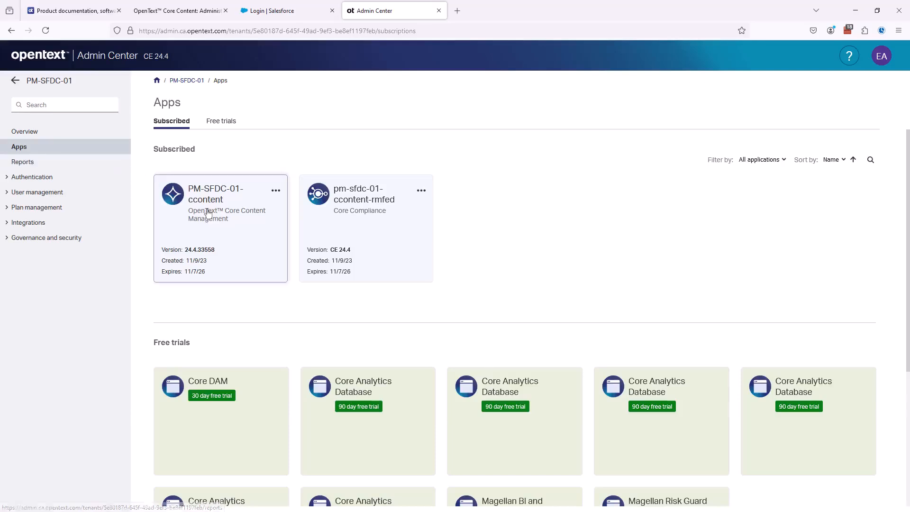
pyautogui.click(206, 211)
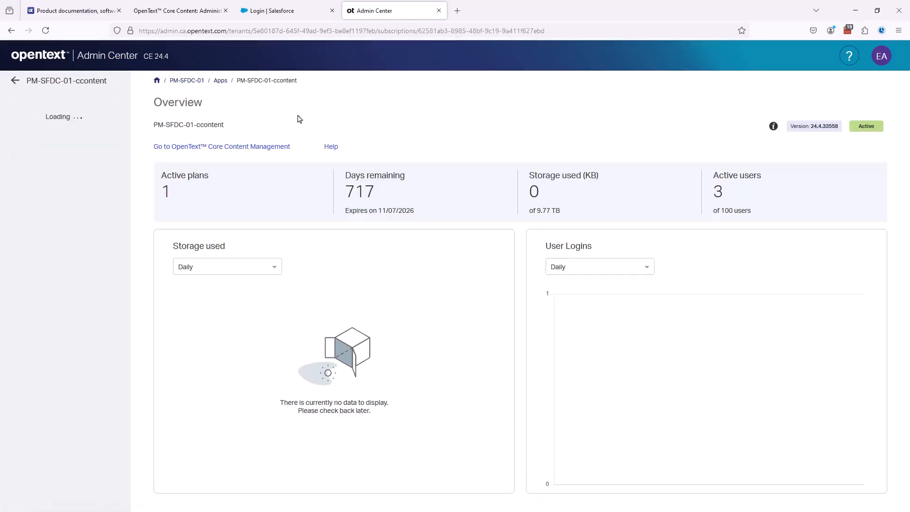
pyautogui.click(226, 146)
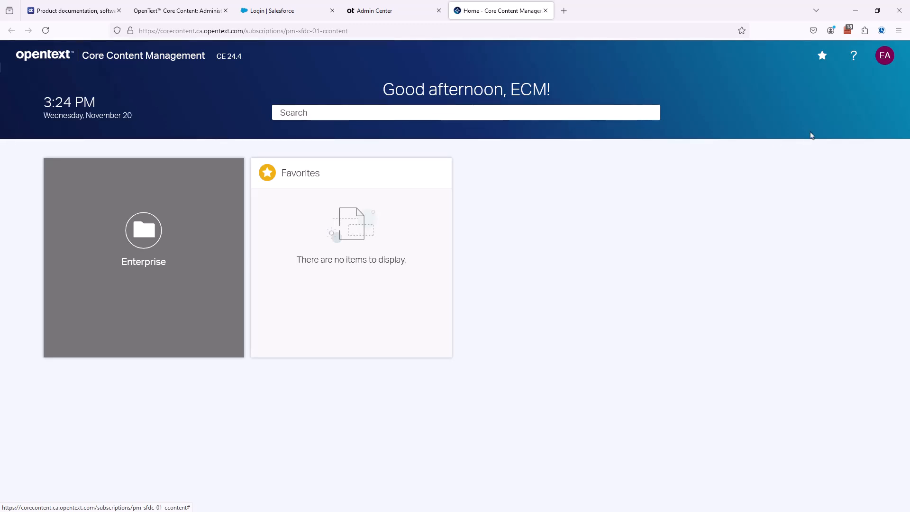
# Step: Go to Administration > Workspaces > Workspace types, which is still empty
pyautogui.click(880, 57)
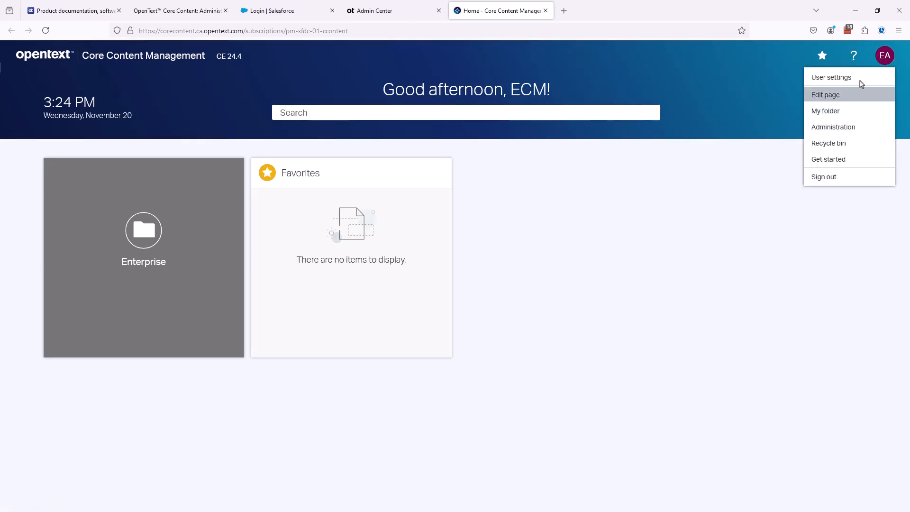
pyautogui.click(817, 128)
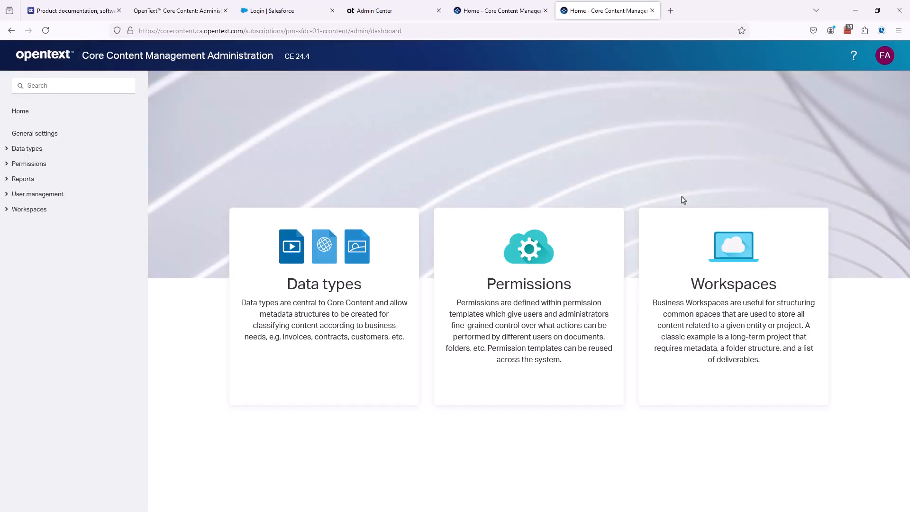
pyautogui.click(8, 209)
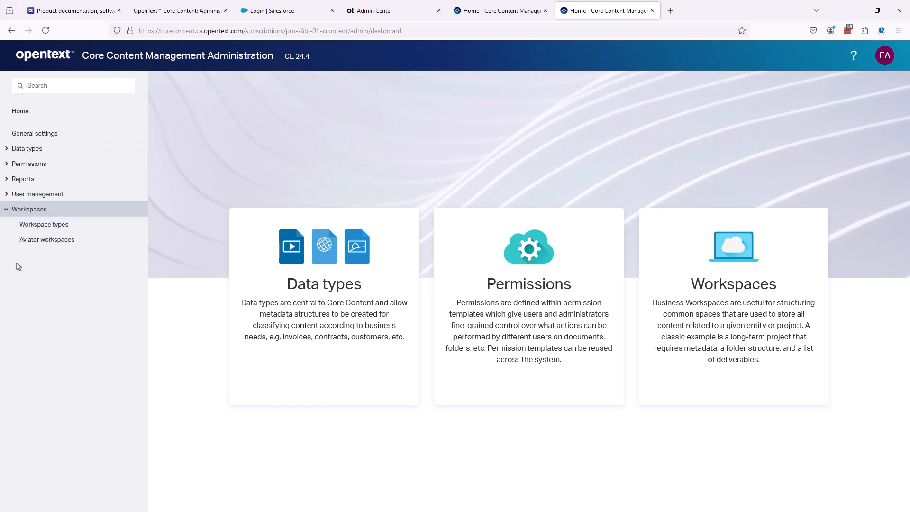
pyautogui.click(45, 225)
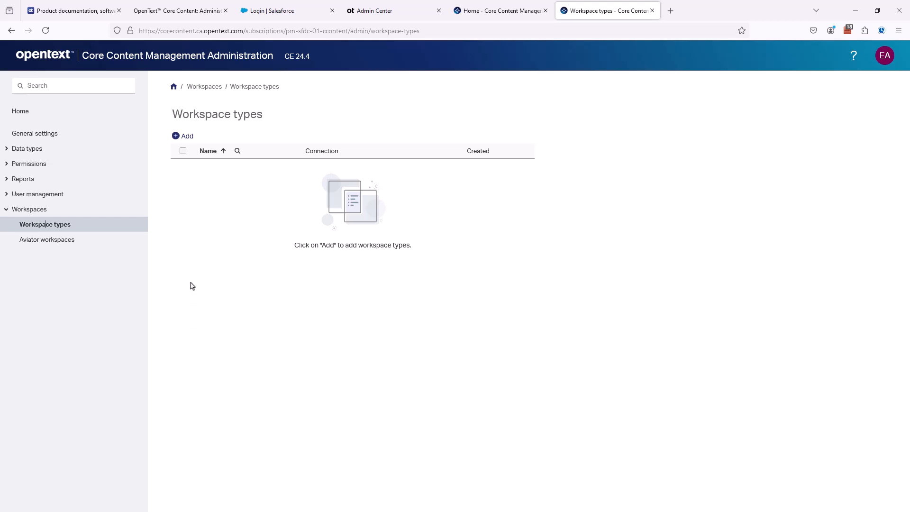
# Step: Start a new Connected workspace type from the Add menu
pyautogui.click(185, 136)
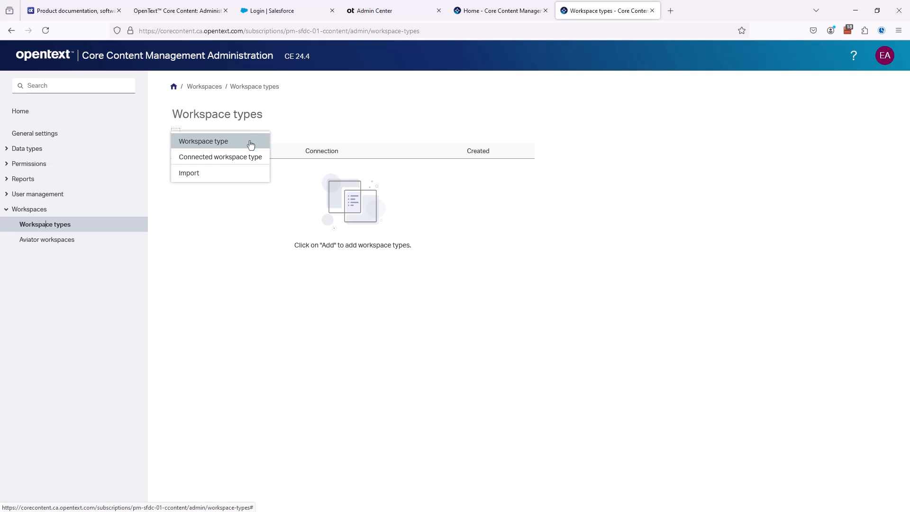
pyautogui.press('Down')
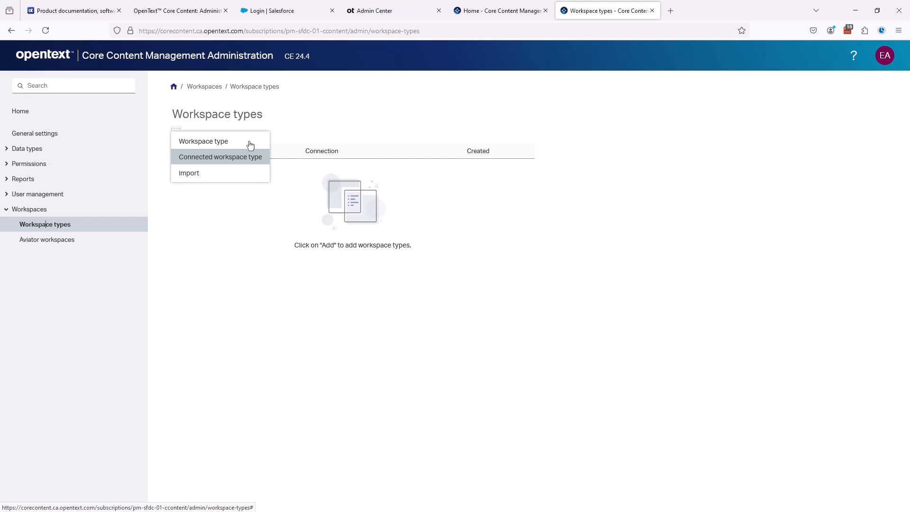
pyautogui.click(224, 161)
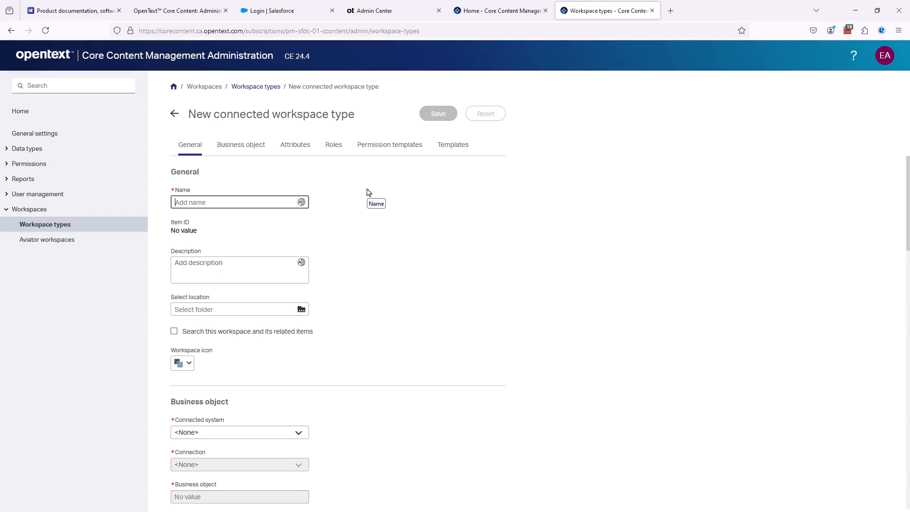
# Step: Name the new workspace type 'CRM Account'
pyautogui.write('CRM Account')
pyautogui.press('Tab')
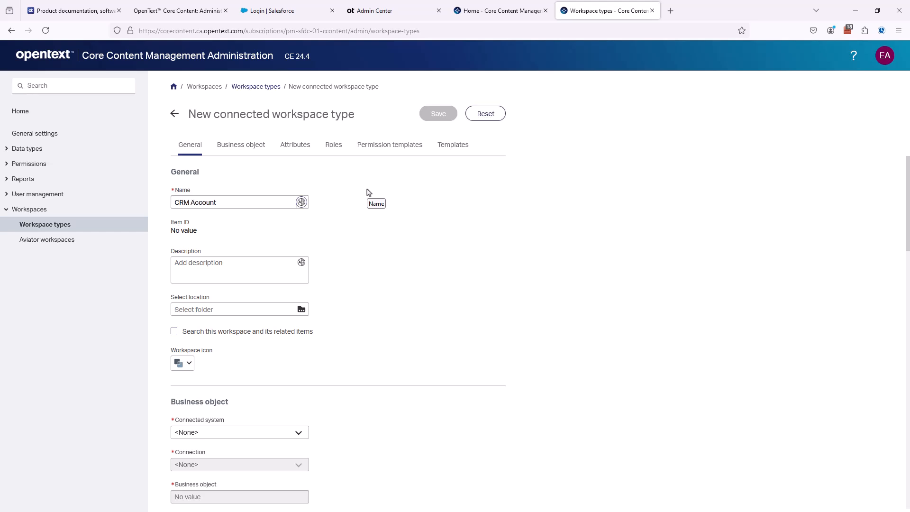
pyautogui.press('Tab')
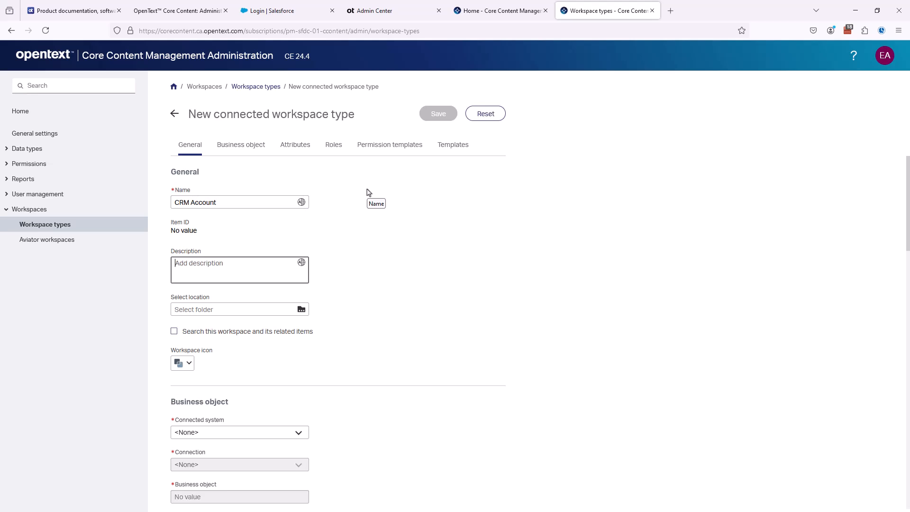
# Step: Describe it as 'This is the workspace type for Salesforce Account' and bring up the location chooser
pyautogui.write('This is the workspace type for using')
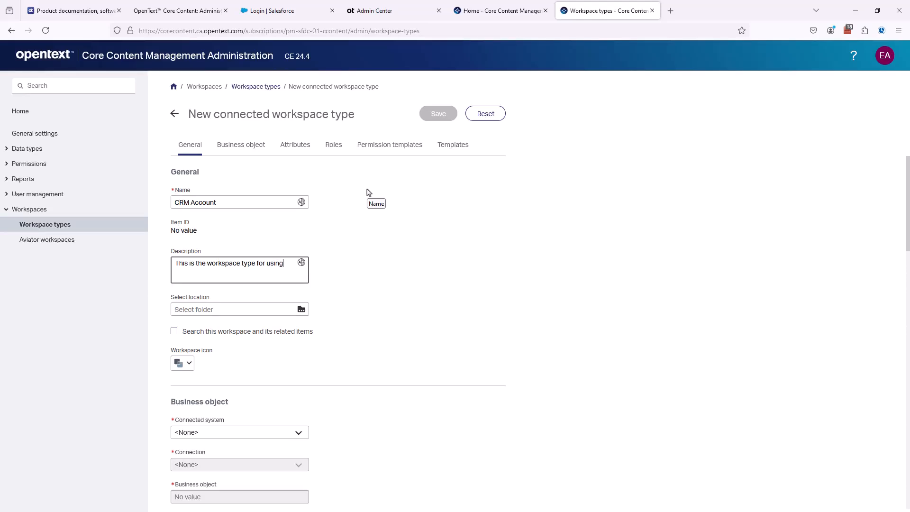
pyautogui.press('BackSpace')
pyautogui.press('BackSpace')
pyautogui.press('BackSpace')
pyautogui.press('BackSpace')
pyautogui.press('BackSpace')
pyautogui.press('BackSpace')
pyautogui.write('Salesforce Account')
pyautogui.press('Tab')
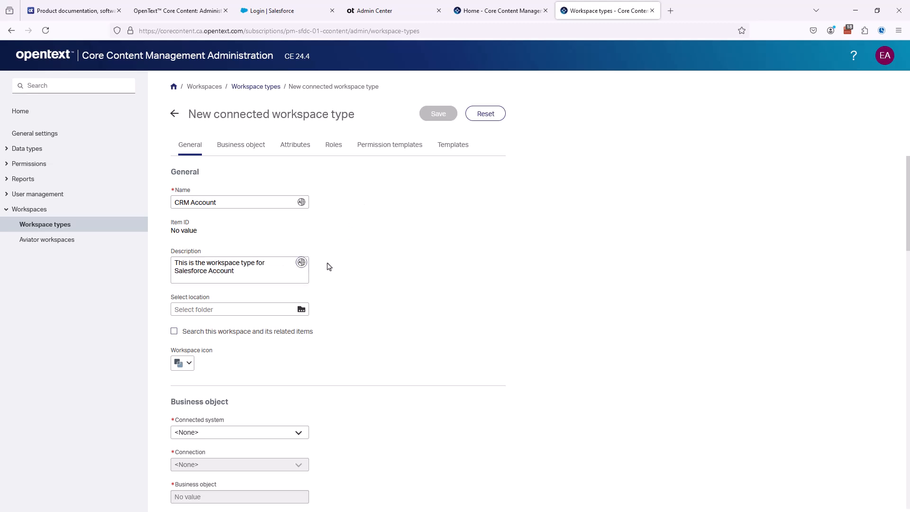
pyautogui.click(302, 310)
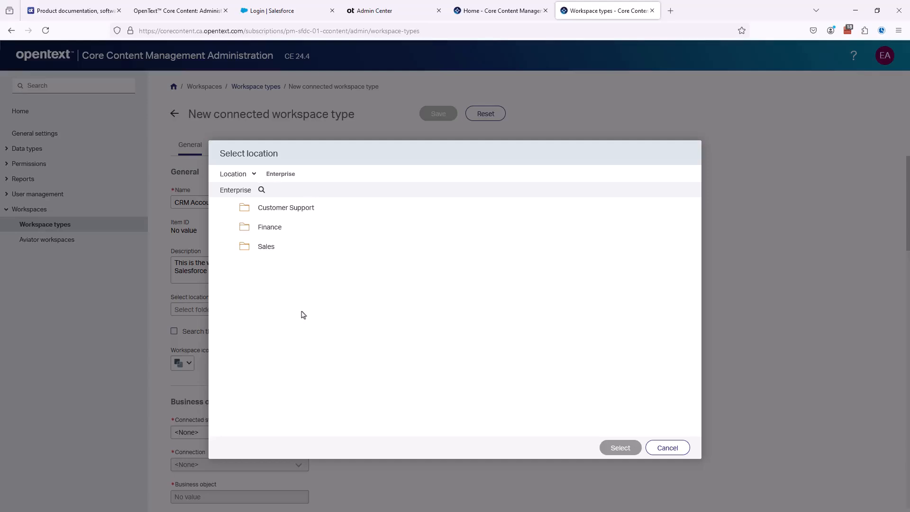
# Step: Choose the Enterprise Sales folder as the CRM Account workspace location
pyautogui.click(266, 249)
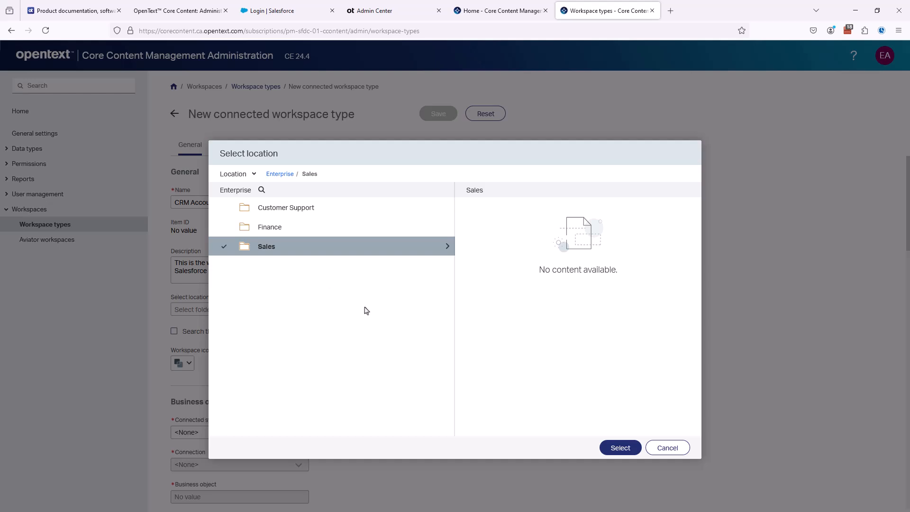
pyautogui.click(619, 446)
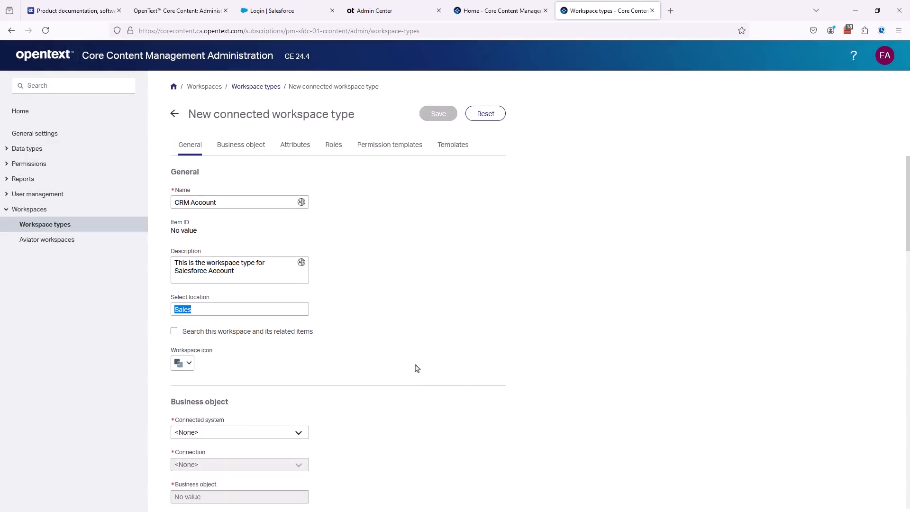
# Step: Set the connected system to Salesforce using the PM01_OAuth connection
pyautogui.scroll(-4, 417, 368)
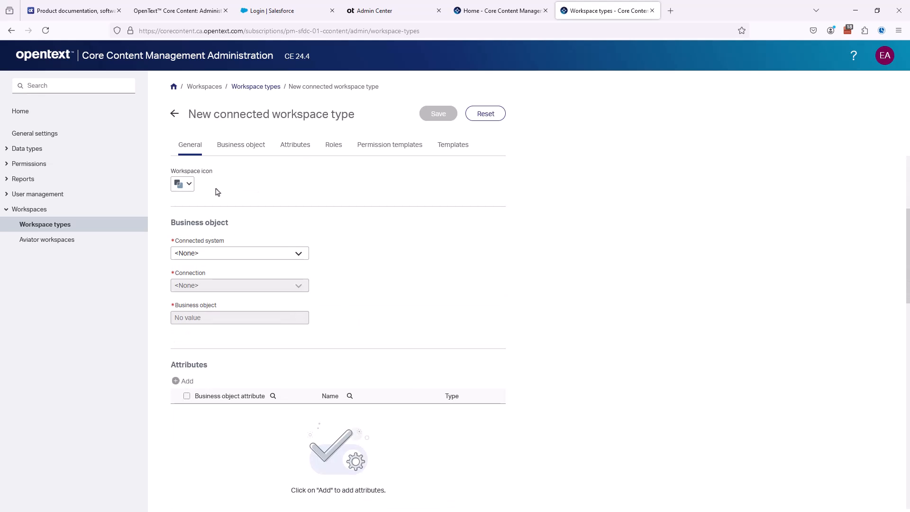
pyautogui.click(247, 258)
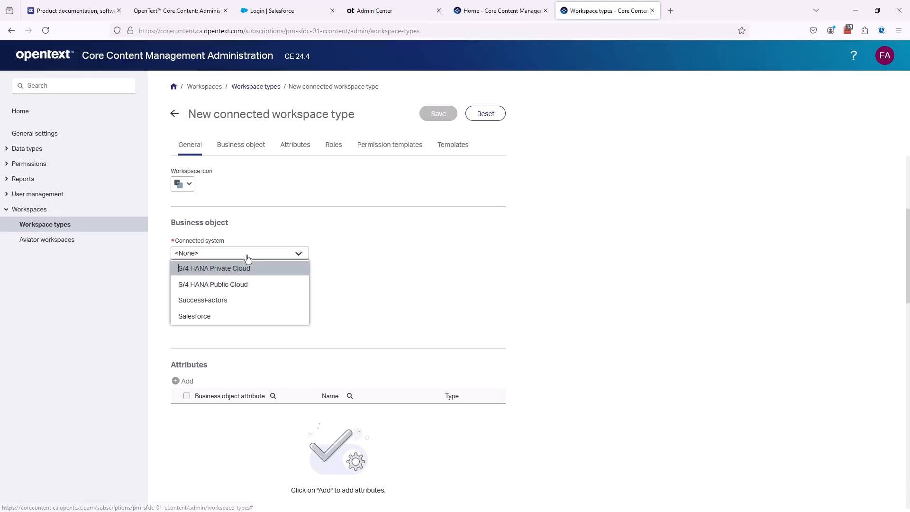
pyautogui.click(196, 320)
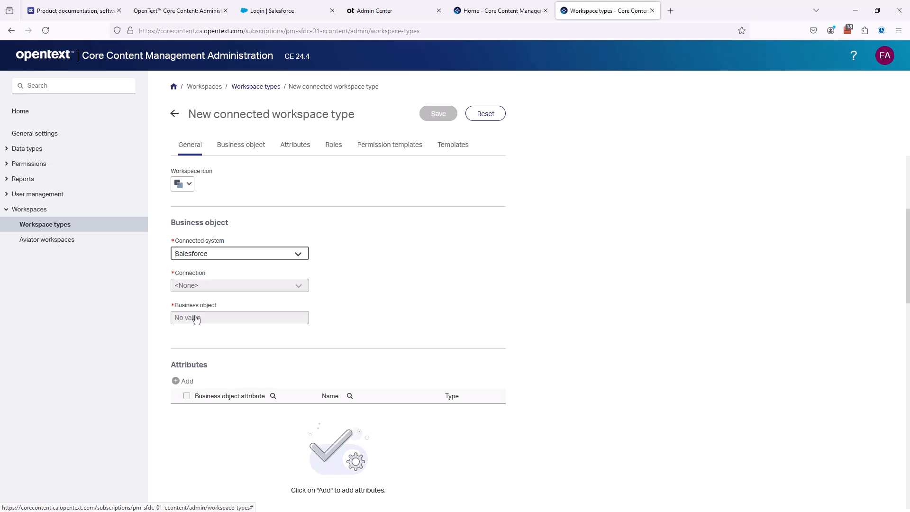
pyautogui.click(200, 288)
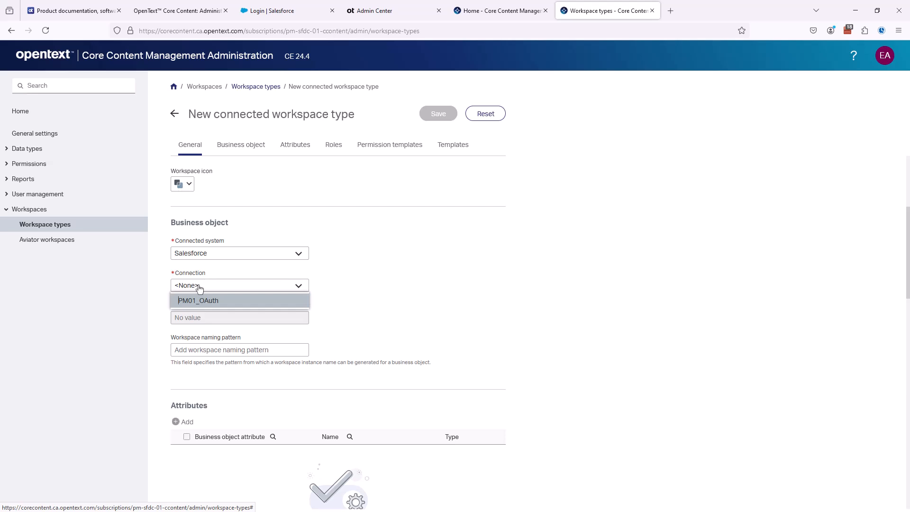
pyautogui.click(216, 305)
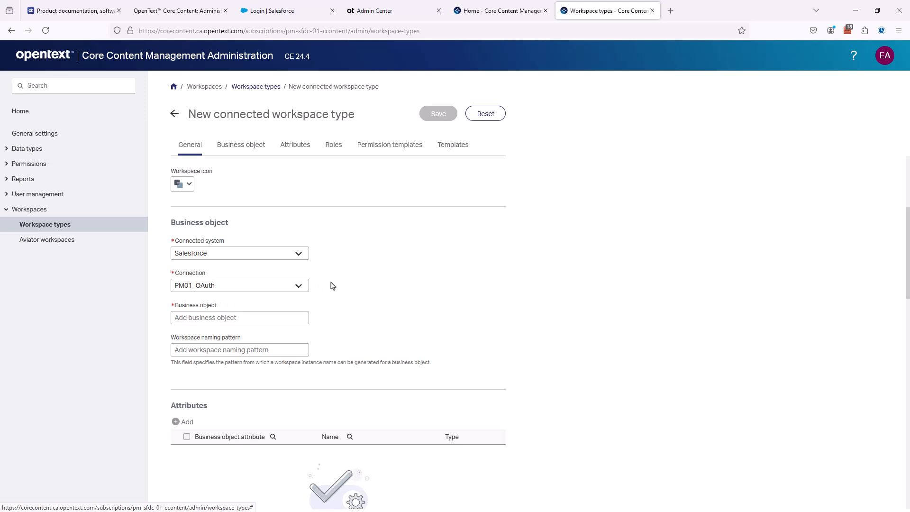
# Step: Set the business object to Account, then switch over to the Salesforce session
pyautogui.click(195, 317)
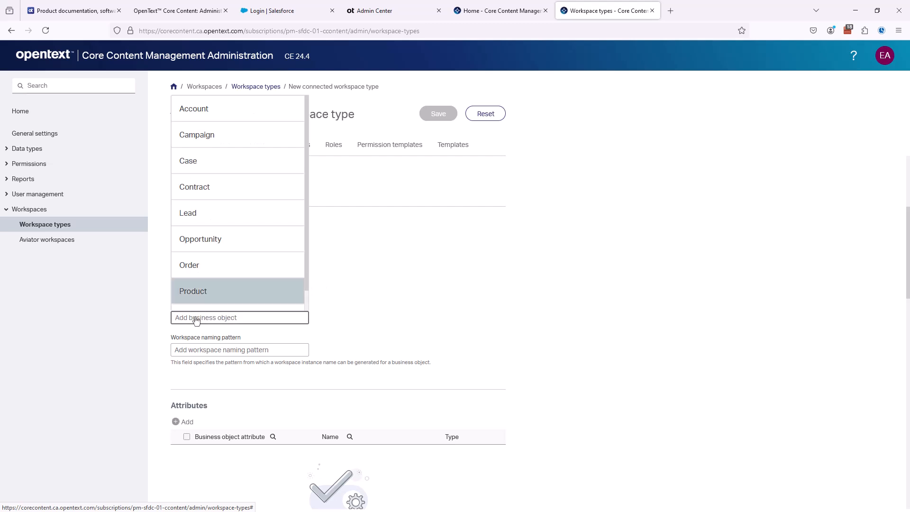
pyautogui.click(198, 115)
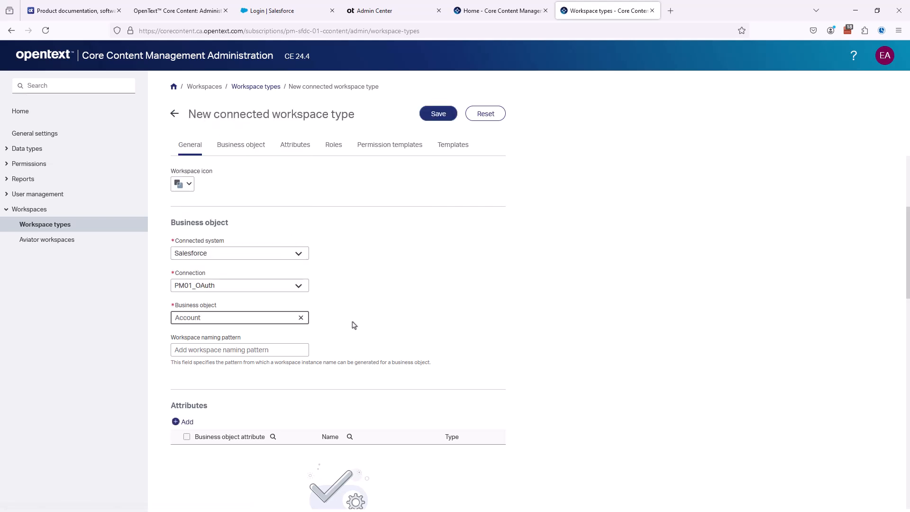
pyautogui.click(255, 347)
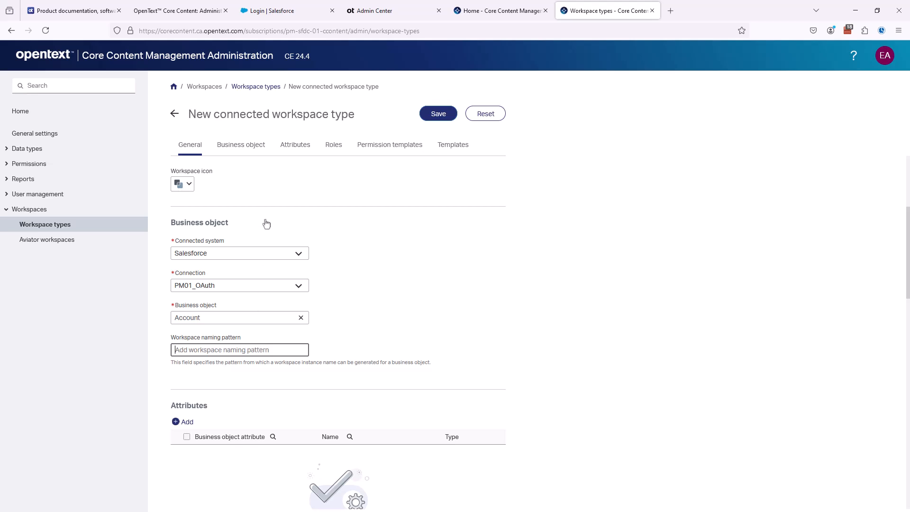
pyautogui.click(279, 11)
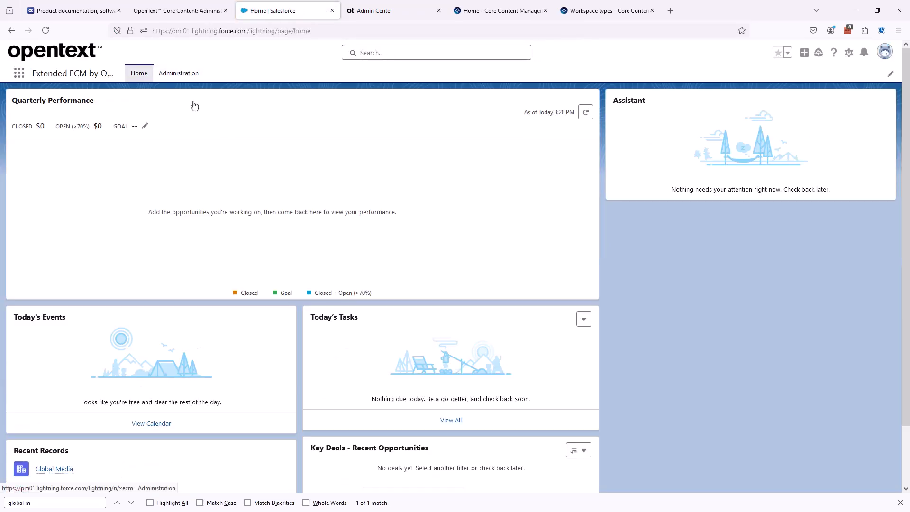
# Step: View the Account business object type's related properties in Extended ECM and select AccountName
pyautogui.click(179, 73)
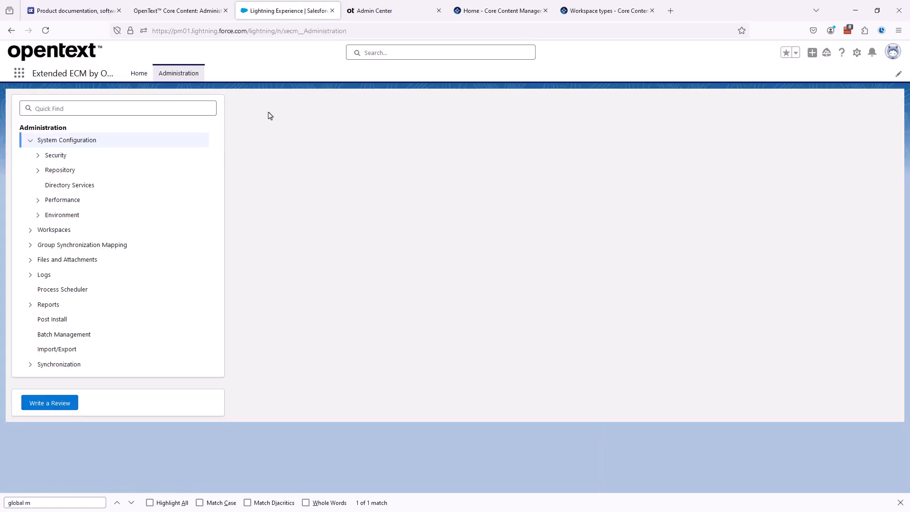
pyautogui.click(30, 231)
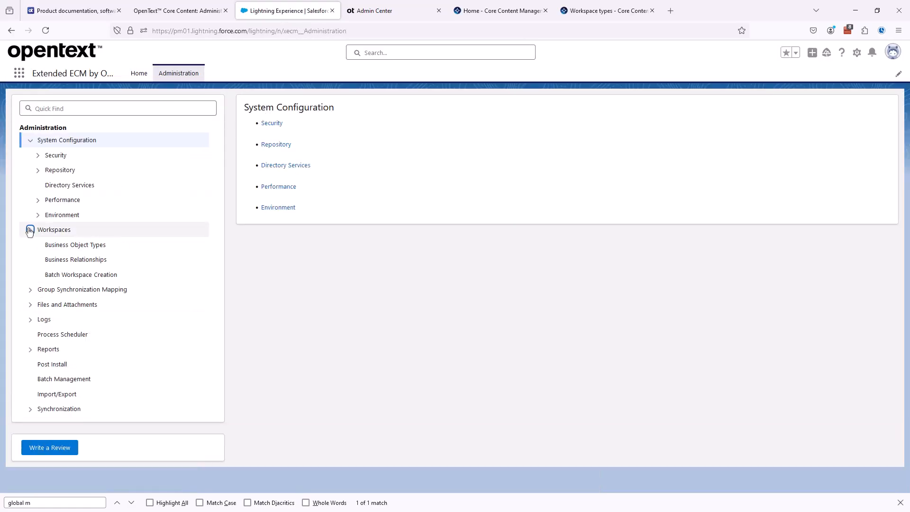
pyautogui.click(72, 248)
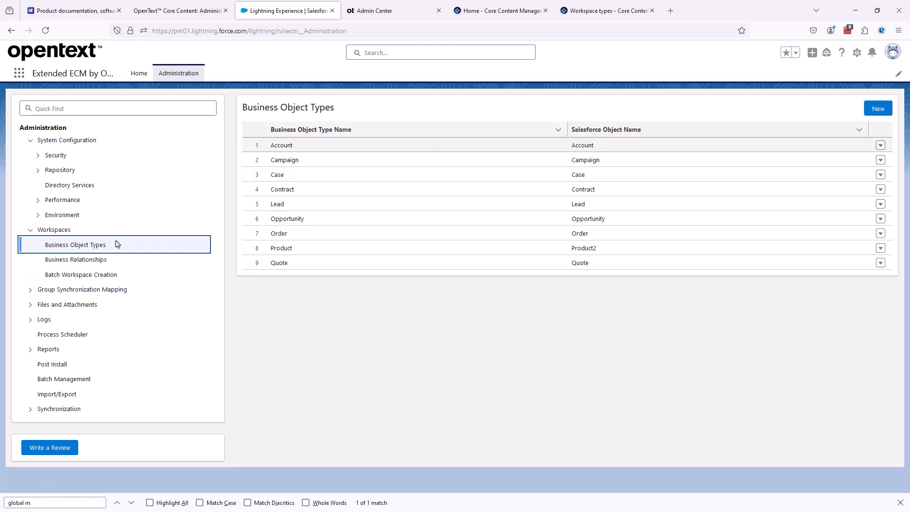
pyautogui.click(877, 146)
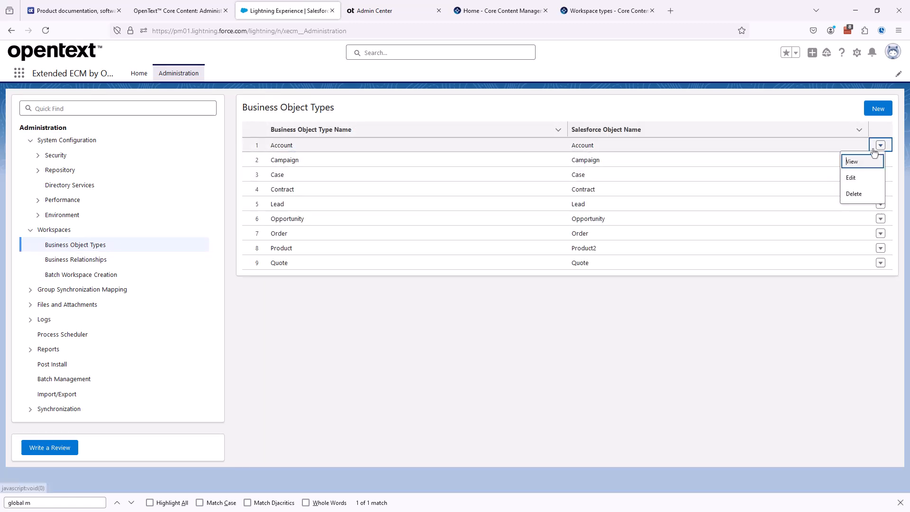
pyautogui.click(852, 163)
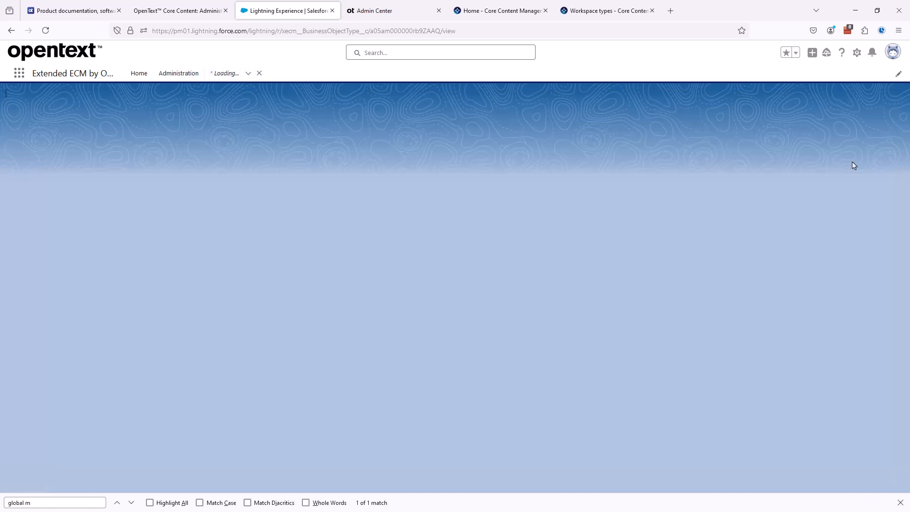
pyautogui.click(32, 142)
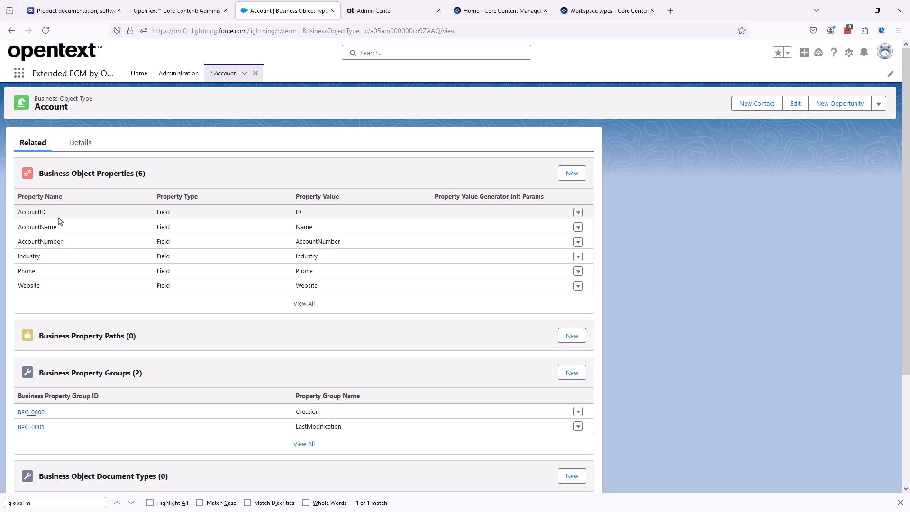
pyautogui.moveTo(58, 228); pyautogui.dragTo(18, 231)
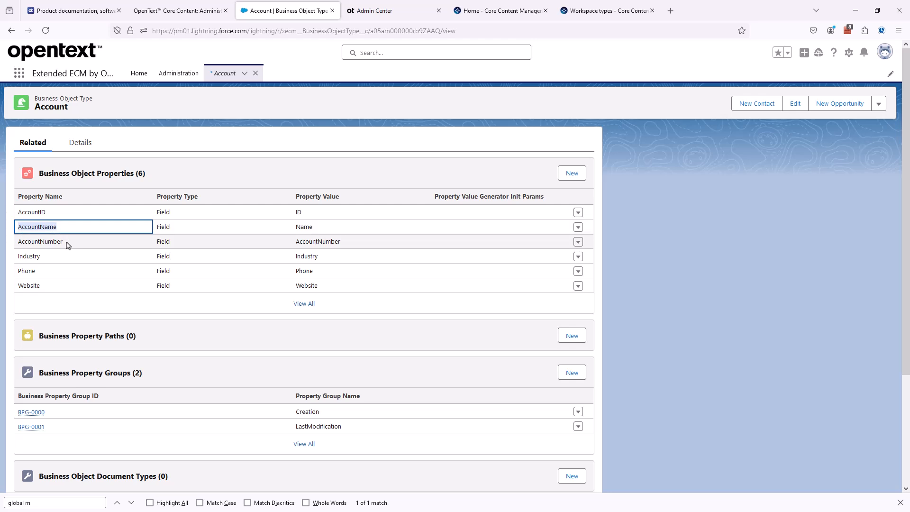
# Step: Enter the workspace naming pattern [AccountName] - [AccountID], copying AccountID from Salesforce
pyautogui.click(606, 11)
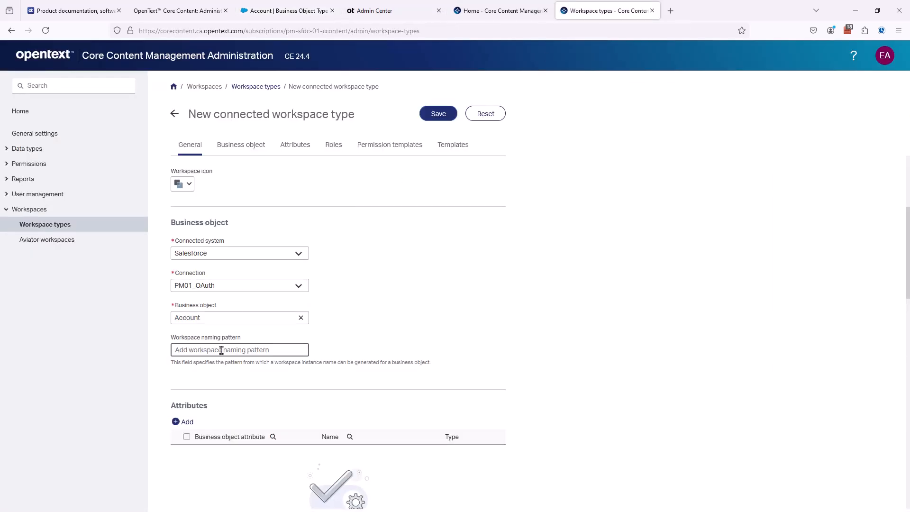
pyautogui.write('[AccountName] - [')
pyautogui.click(272, 12)
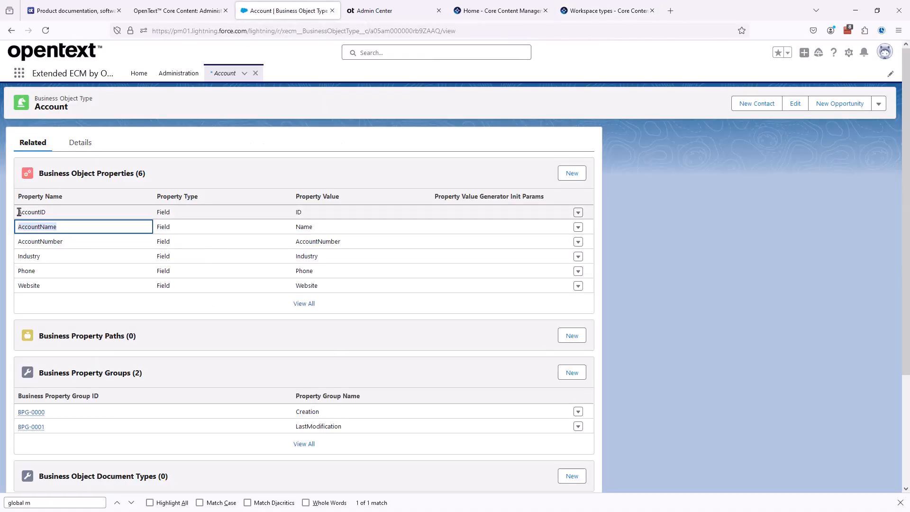
pyautogui.click(49, 213)
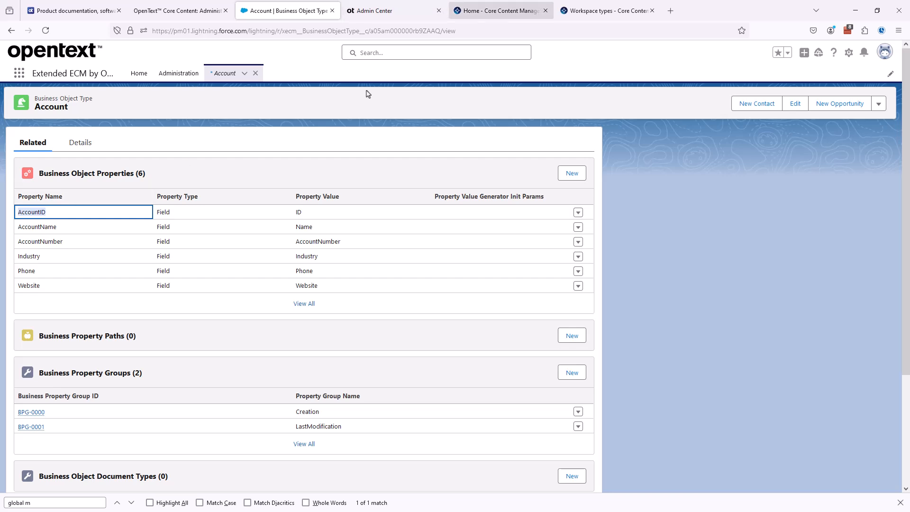
pyautogui.click(584, 11)
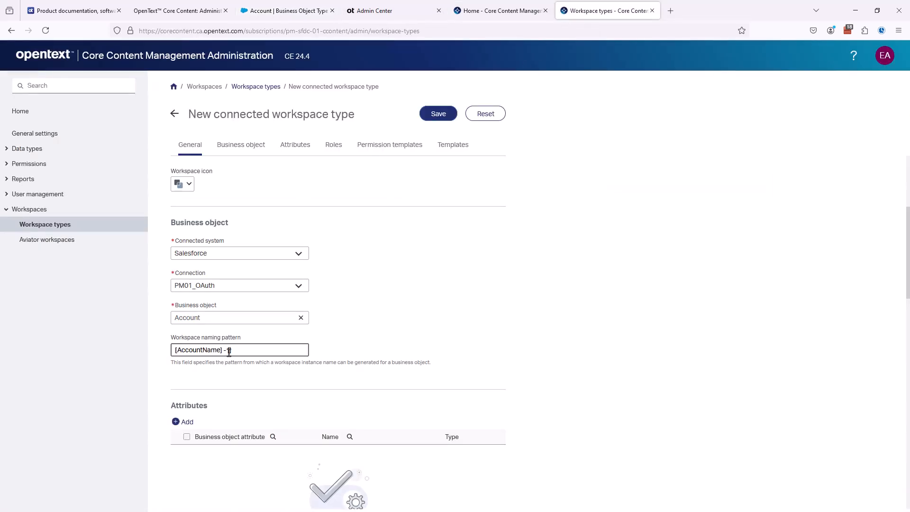
pyautogui.write('[AccountID]')
pyautogui.click(201, 15)
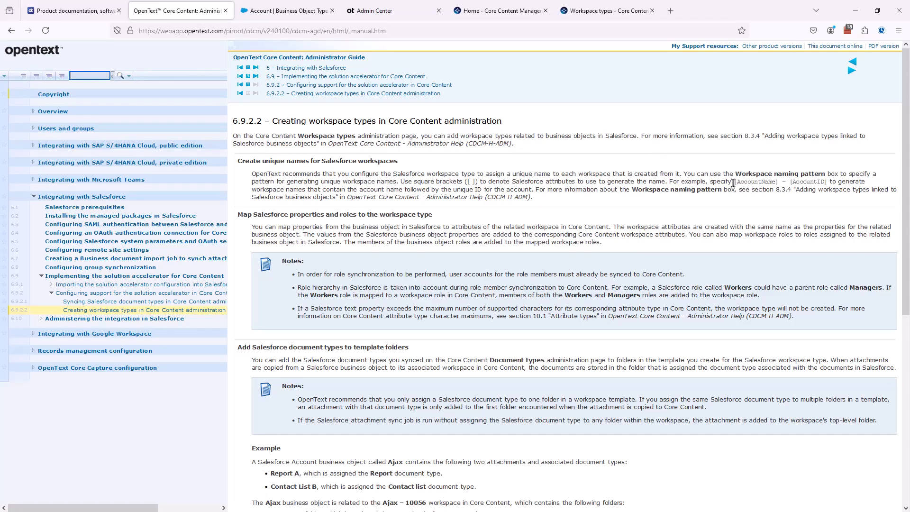
# Step: Check the guide's example pattern [AccountName] – [AccountID], then return to the workspace type form
pyautogui.moveTo(733, 183); pyautogui.dragTo(828, 183)
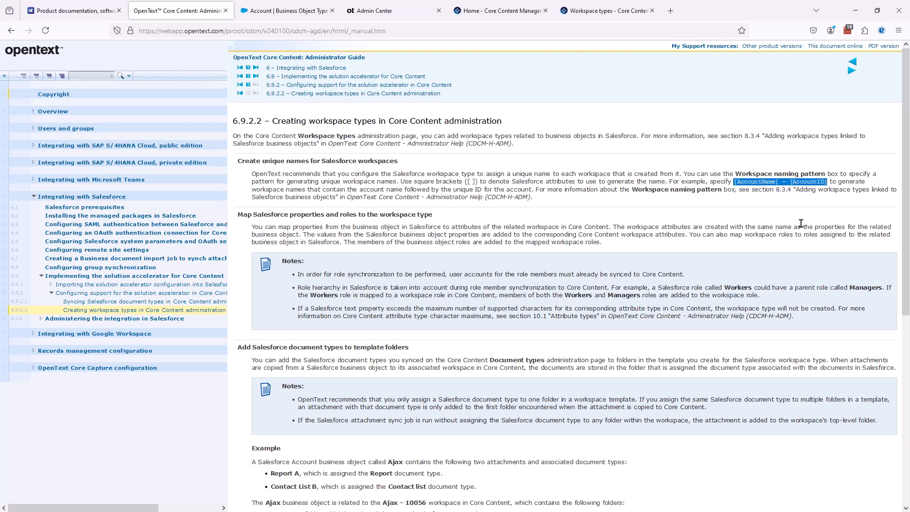
pyautogui.click(587, 12)
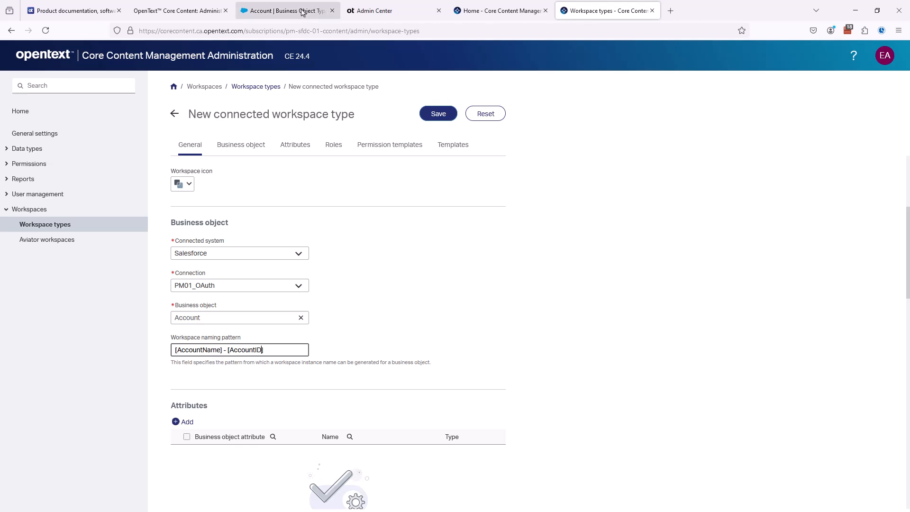
# Step: Check the Salesforce Account properties and finish the workspace type's naming pattern
pyautogui.click(276, 12)
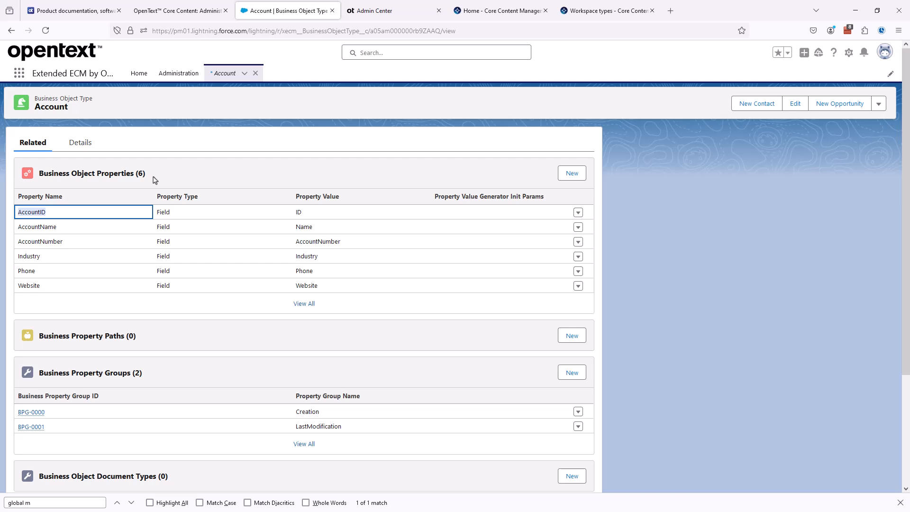
pyautogui.click(587, 11)
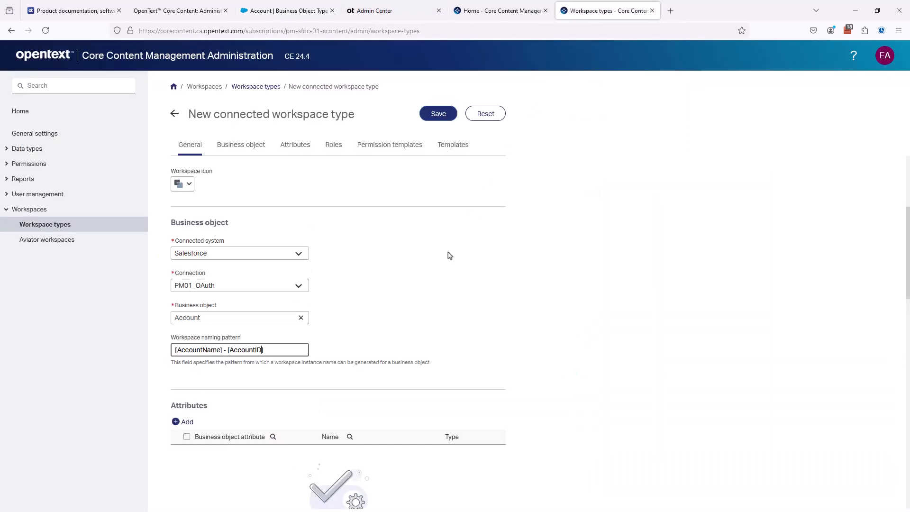
pyautogui.click(544, 277)
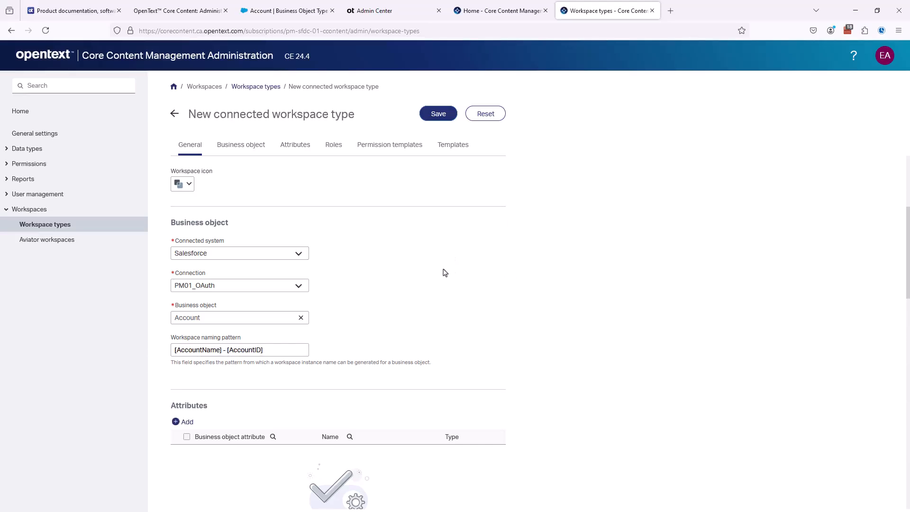
pyautogui.scroll(-6, 445, 273)
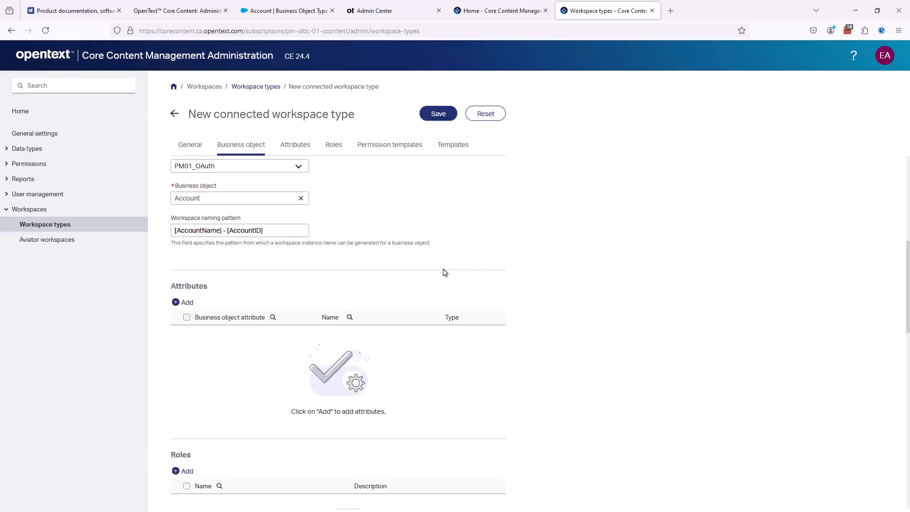
pyautogui.scroll(3, 445, 272)
pyautogui.scroll(-1, 445, 272)
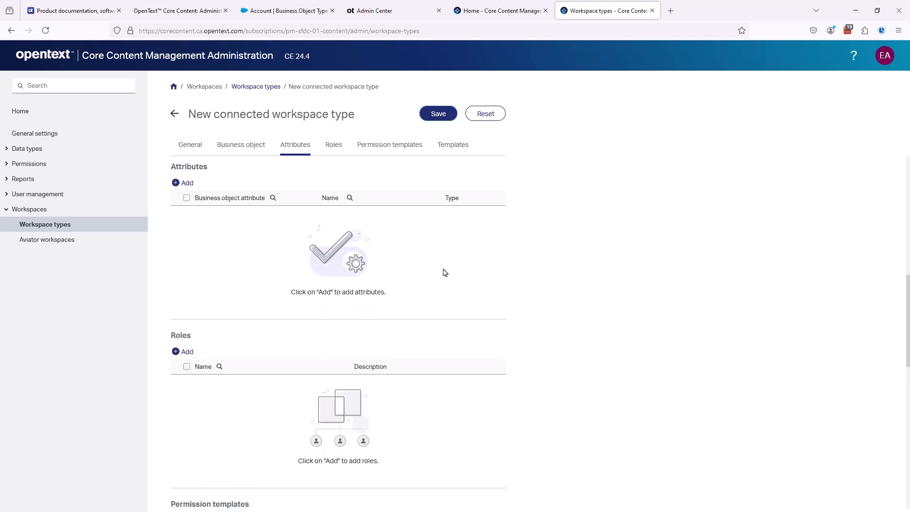
pyautogui.scroll(-7, 445, 272)
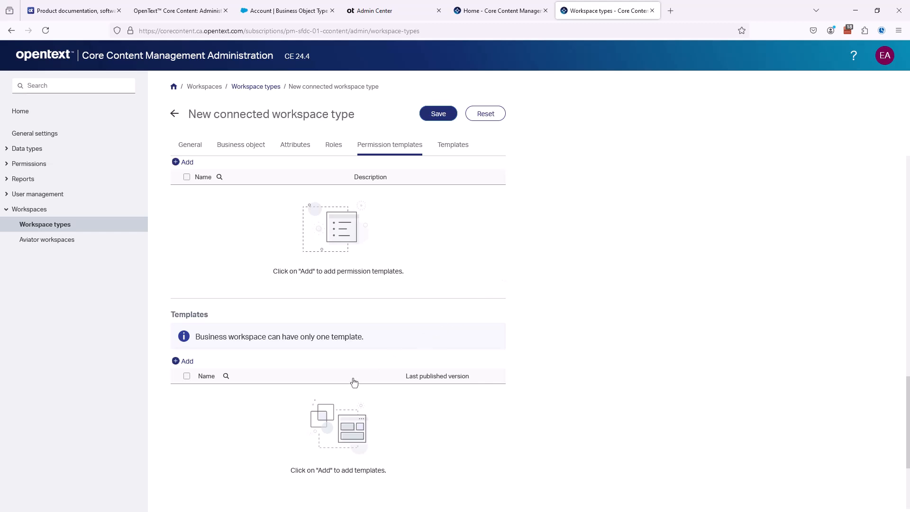
# Step: Save the CRM Account workspace type and add a new template to it
pyautogui.click(187, 362)
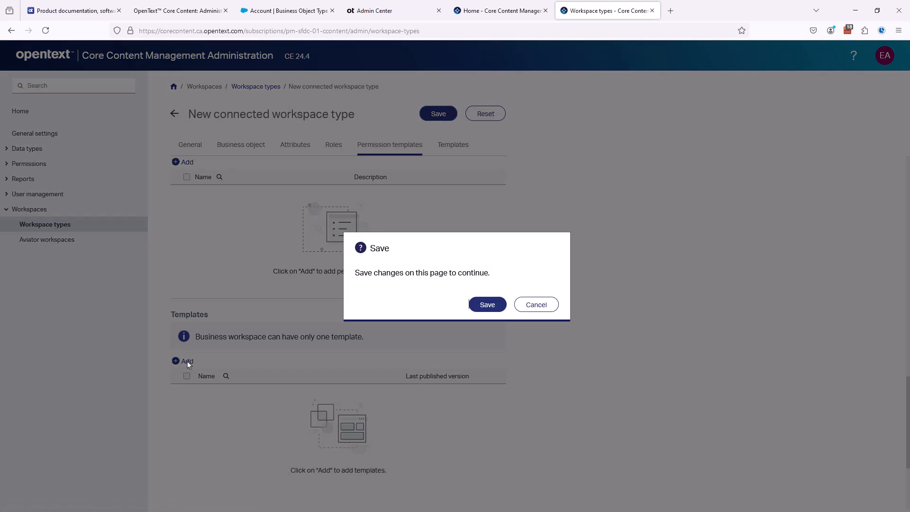
pyautogui.click(486, 303)
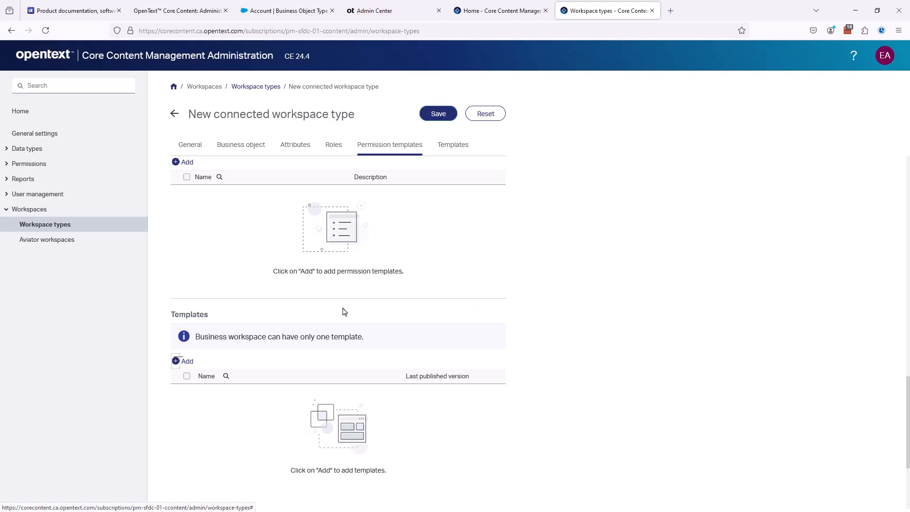
pyautogui.click(191, 366)
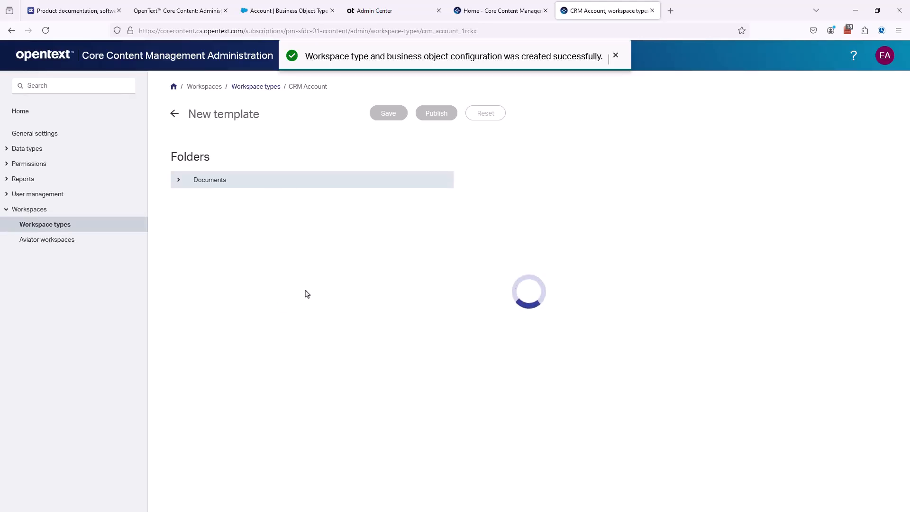
# Step: Name the template 'CRM Account', describe it as 'Business Workspace folder structure for Account object', and add a Documents subfolder
pyautogui.click(179, 163)
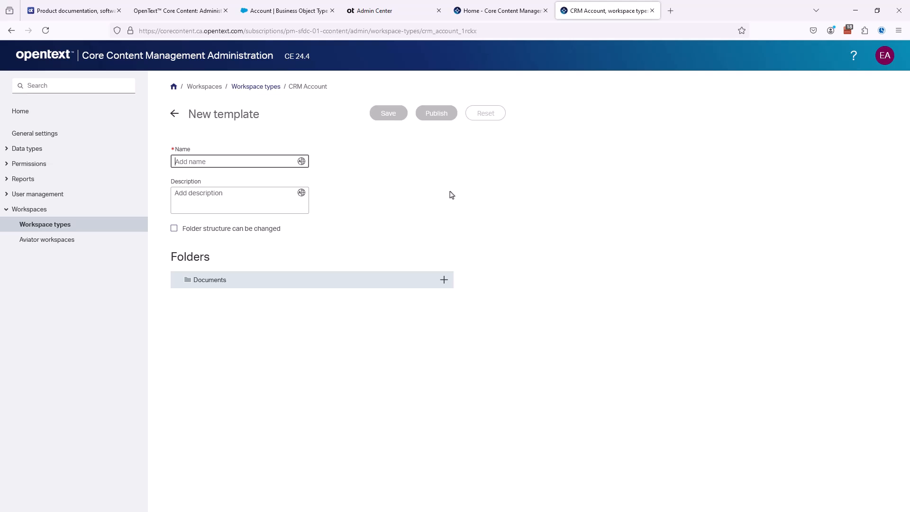
pyautogui.write('CRM Account')
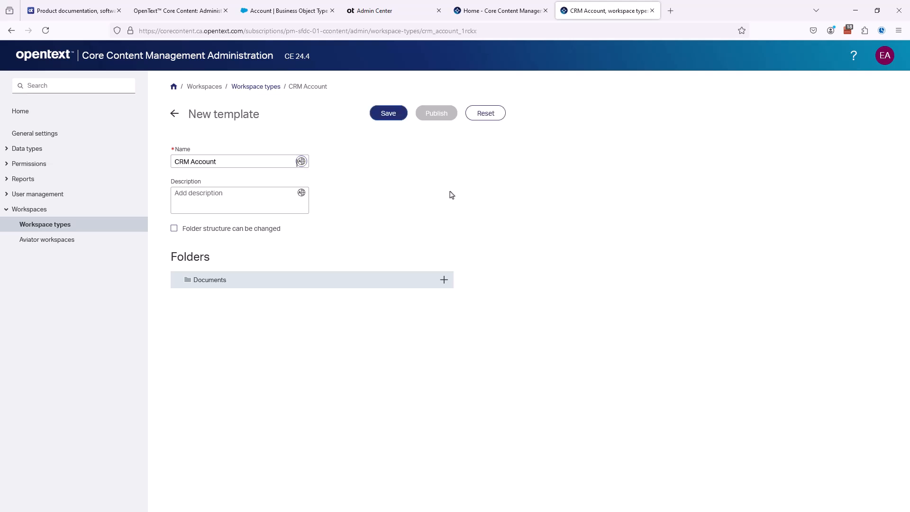
pyautogui.press('Tab')
pyautogui.write('Busin')
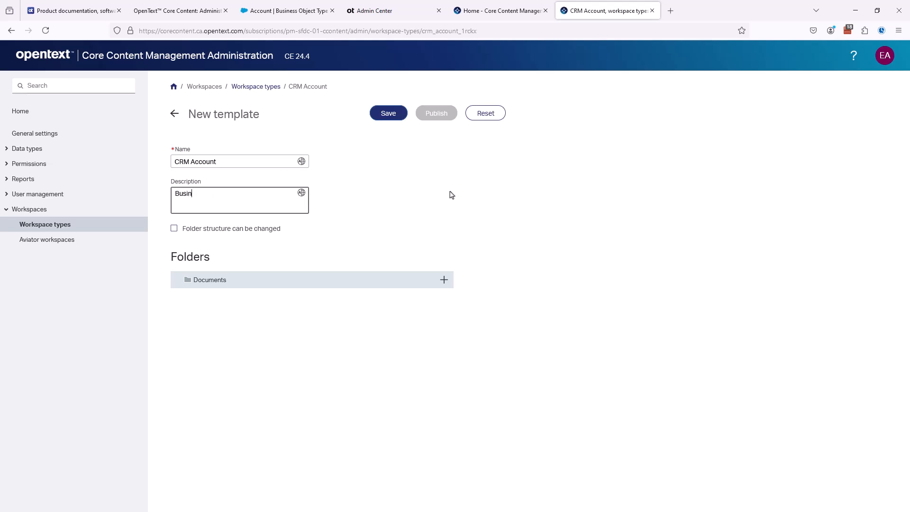
pyautogui.write('ess Worksps')
pyautogui.write('e folder structue')
pyautogui.press('BackSpace')
pyautogui.write('for Acc')
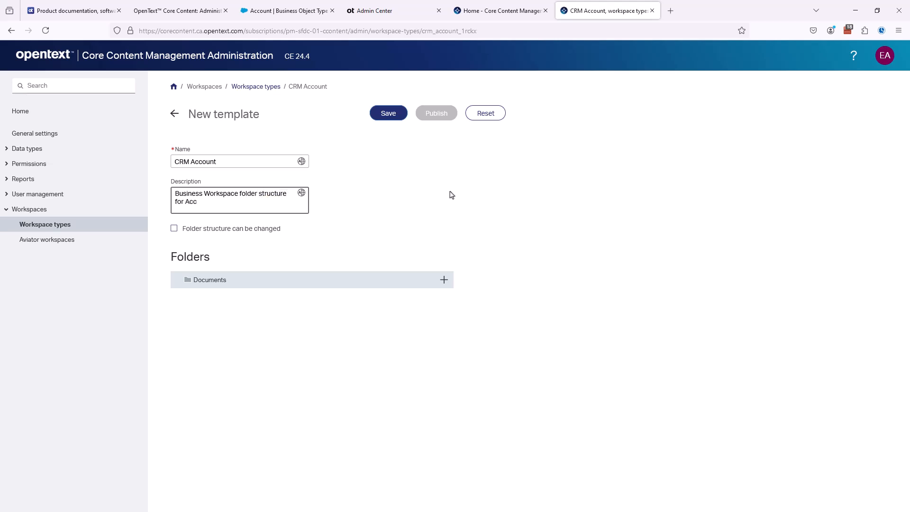
pyautogui.write('ount object')
pyautogui.click(445, 280)
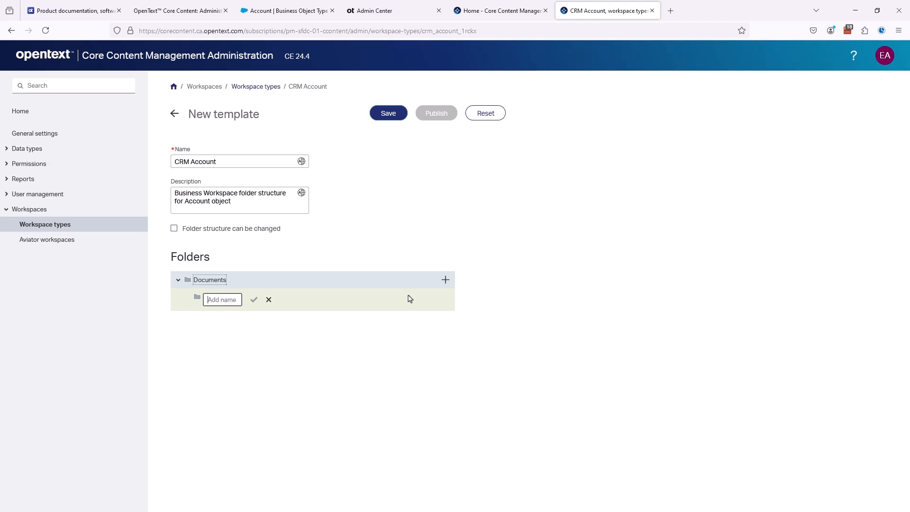
# Step: Create subfolders '01 - Account Mangement', '02 - Meetings' and '03 - Correspondence' under Documents
pyautogui.write('01')
pyautogui.write(' -')
pyautogui.write(' Account Man')
pyautogui.write('a')
pyautogui.write('ement')
pyautogui.click(254, 300)
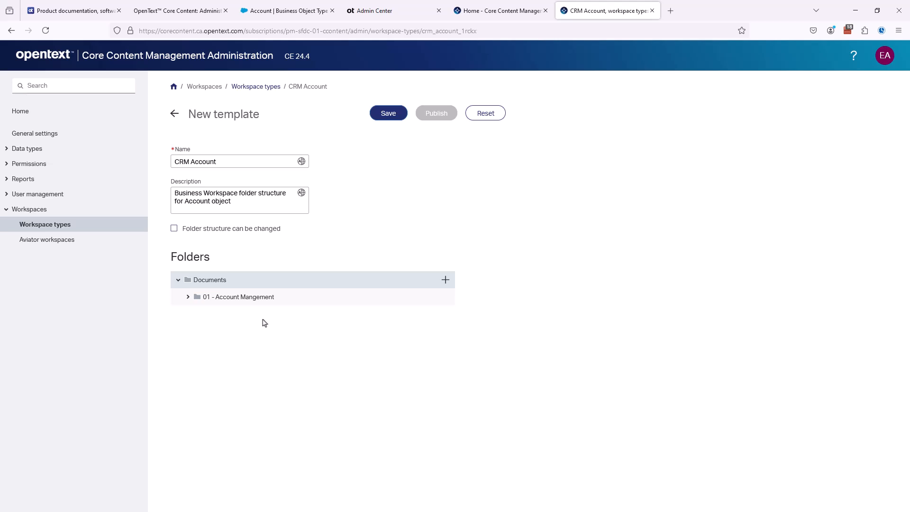
pyautogui.click(445, 279)
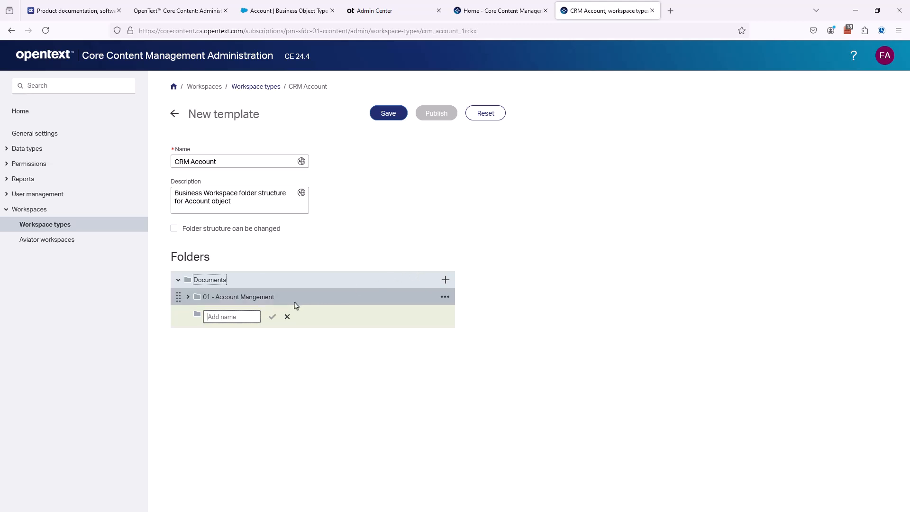
pyautogui.write('02 - Meetings')
pyautogui.click(273, 316)
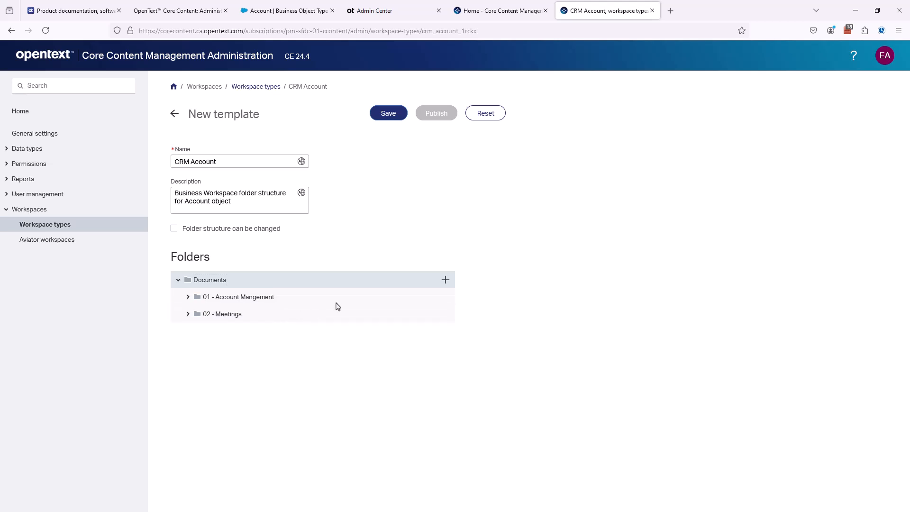
pyautogui.click(445, 280)
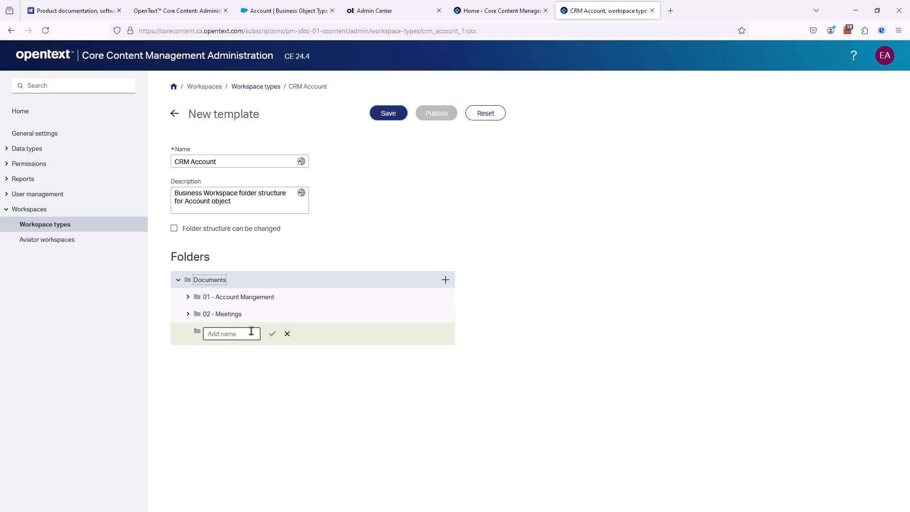
pyautogui.write('03 -')
pyautogui.write(' Correspondence')
pyautogui.click(272, 333)
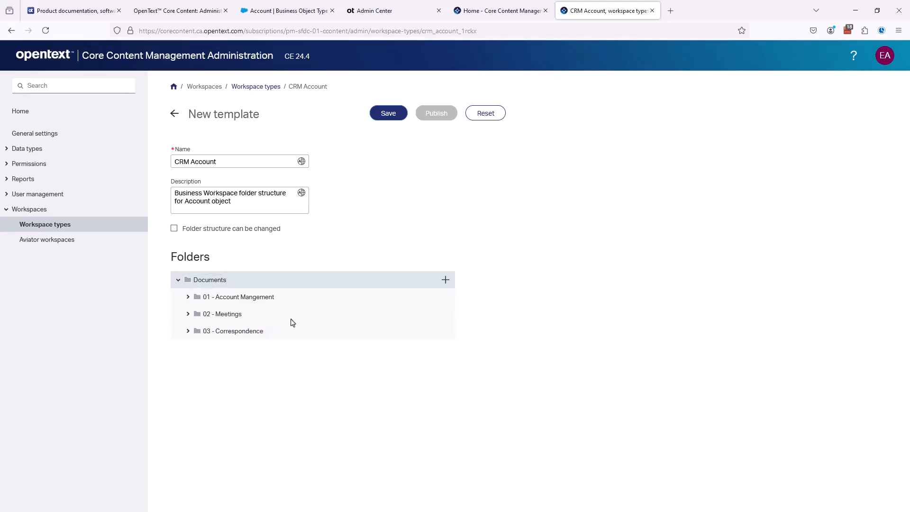
# Step: Save and publish the CRM Account template, then go back to the workspace type
pyautogui.click(386, 115)
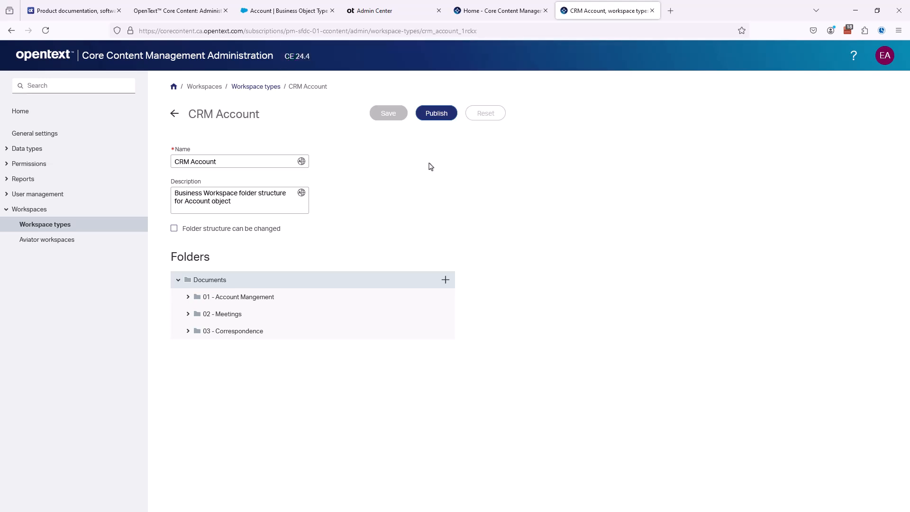
pyautogui.click(436, 117)
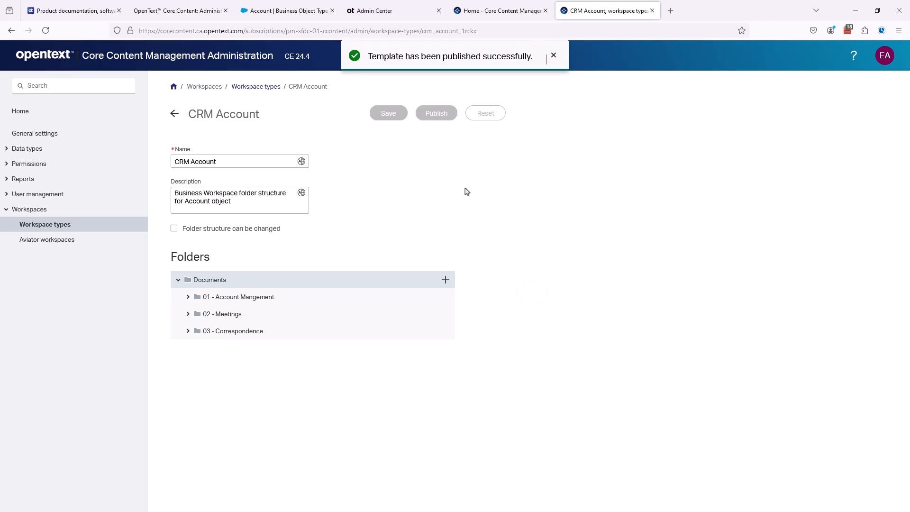
pyautogui.click(553, 56)
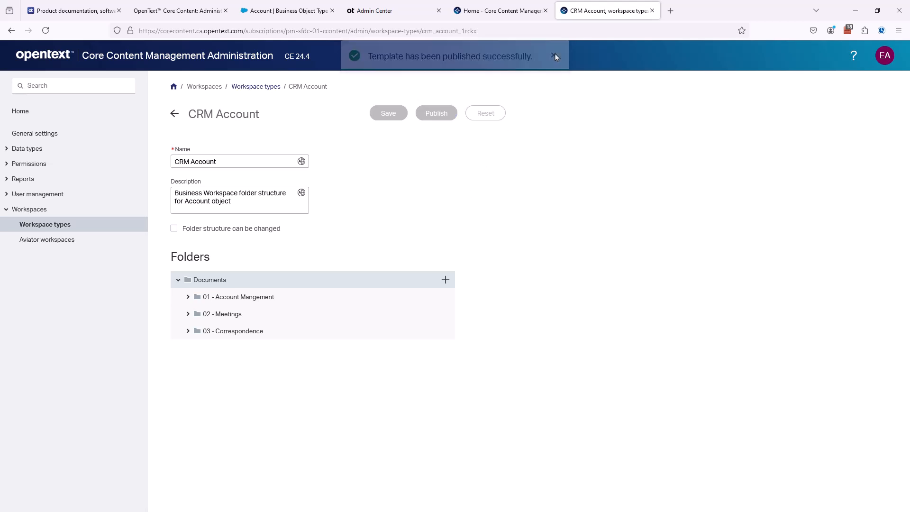
pyautogui.click(174, 114)
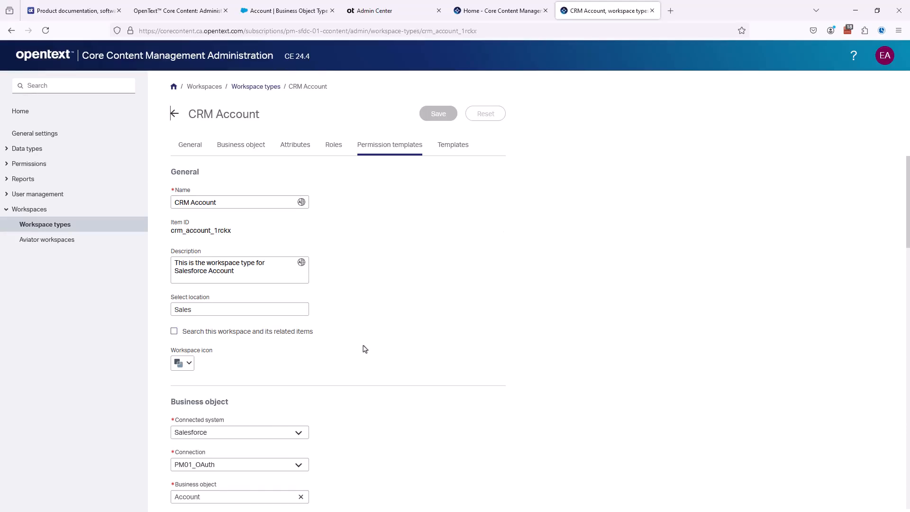
pyautogui.scroll(-3, 363, 350)
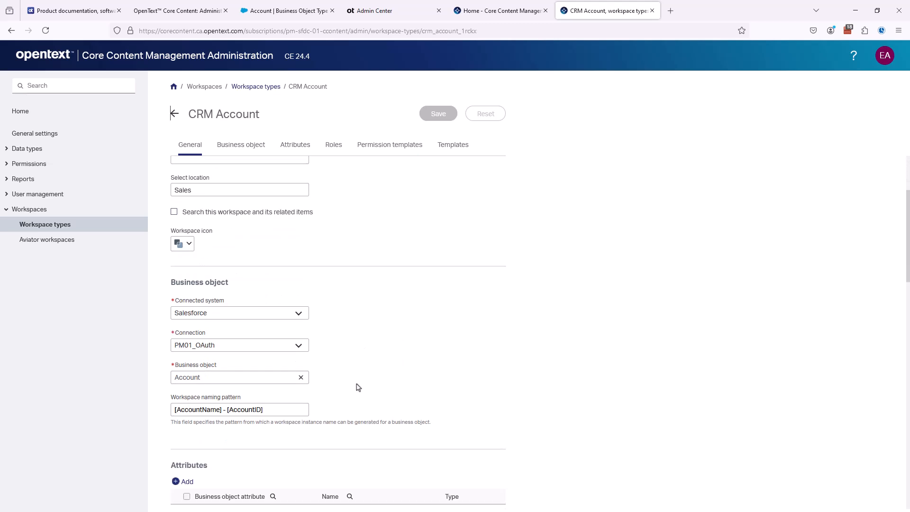
pyautogui.scroll(-2, 353, 385)
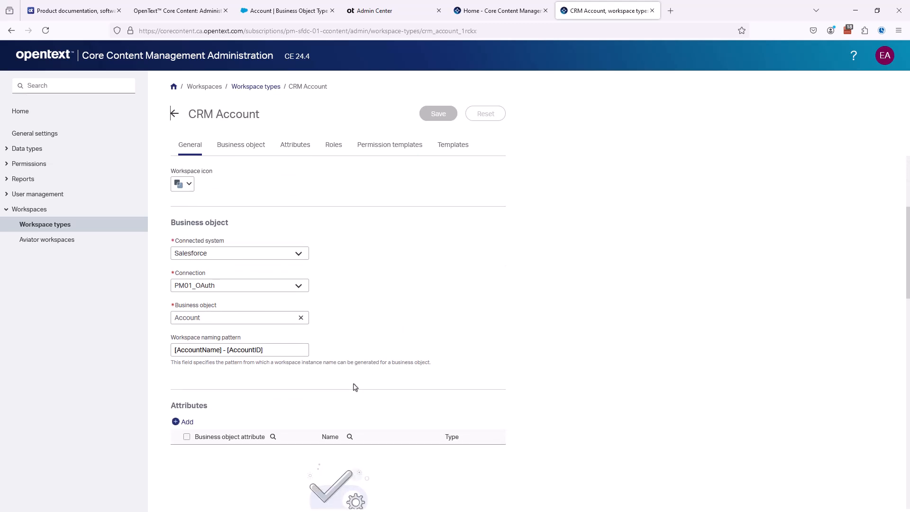
pyautogui.scroll(-3, 323, 386)
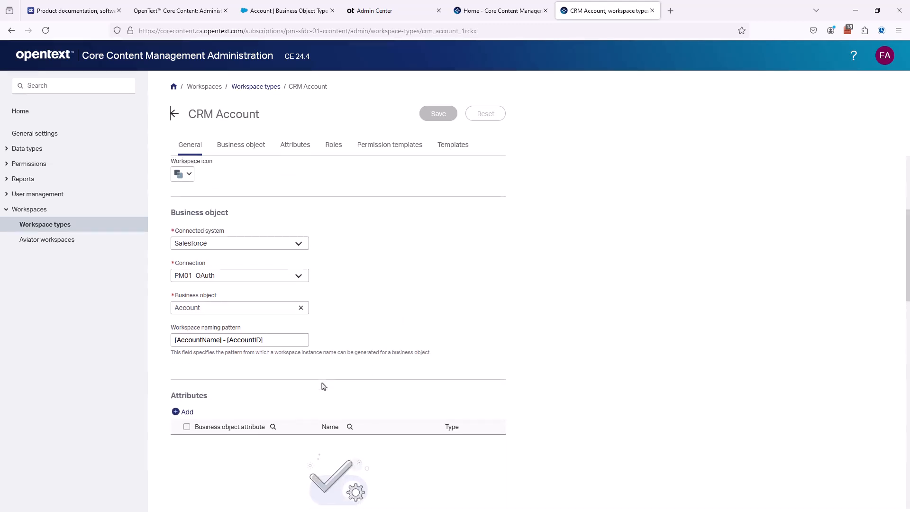
pyautogui.scroll(-4, 323, 386)
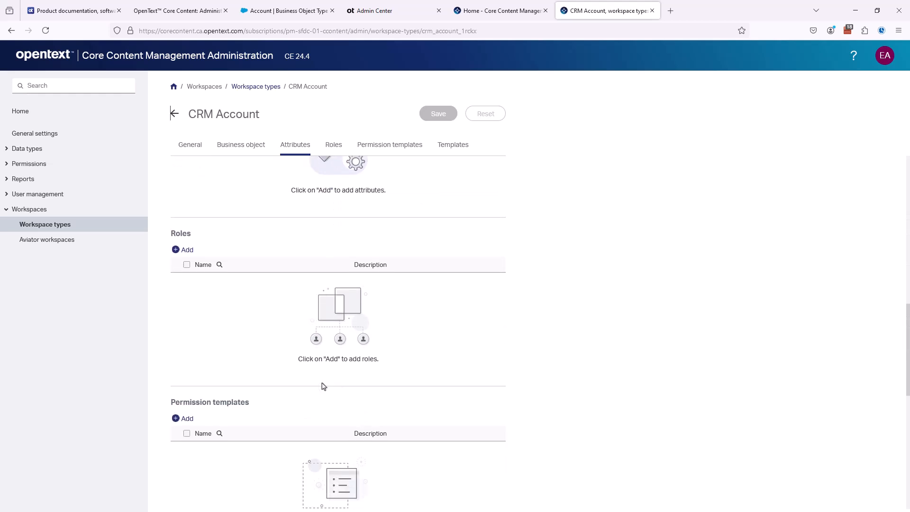
pyautogui.scroll(-3, 322, 385)
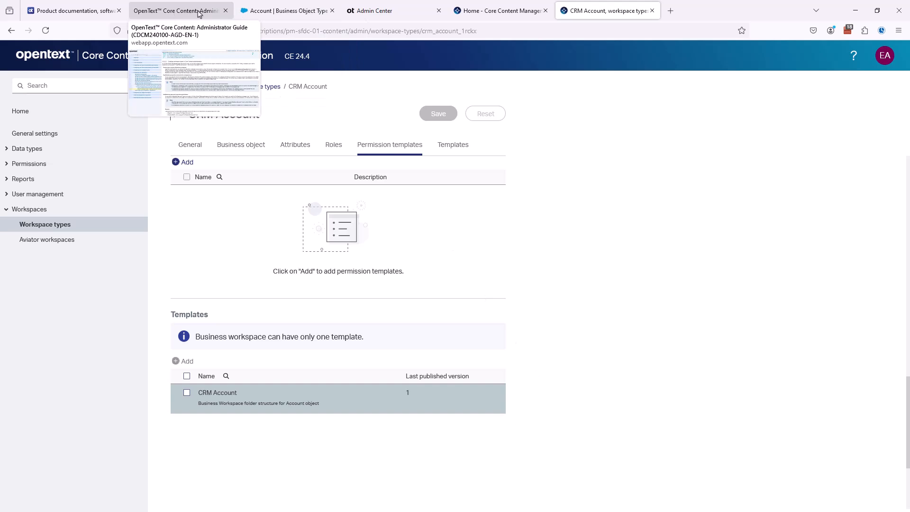
# Step: View the Salesforce Account business object type, then go to the Salesforce home page
pyautogui.click(271, 12)
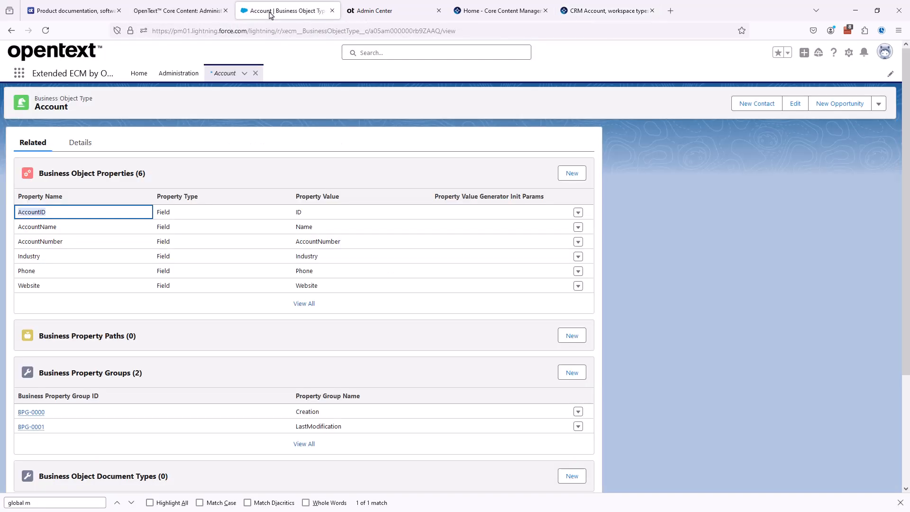
pyautogui.click(137, 77)
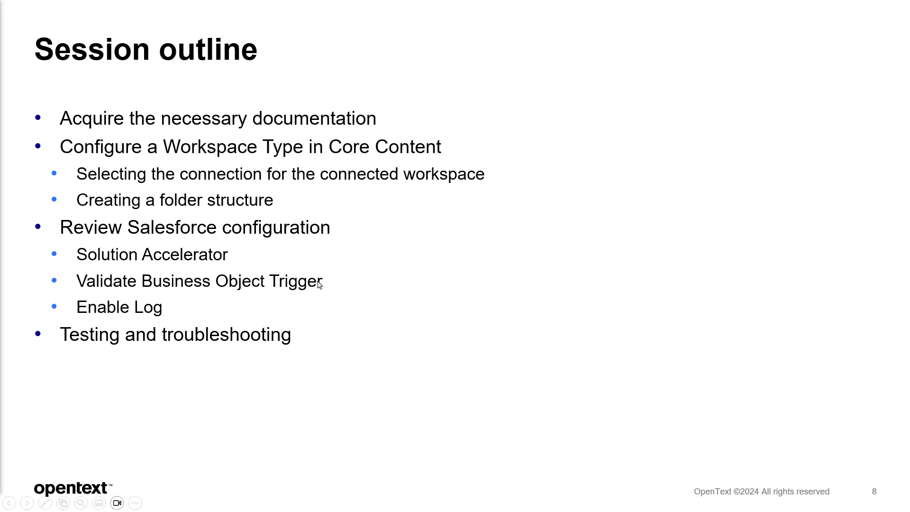
# Step: In Salesforce Setup, find 'install' in Quick Find and show the Installed Packages page
pyautogui.hotkey('alt', 'Tab')
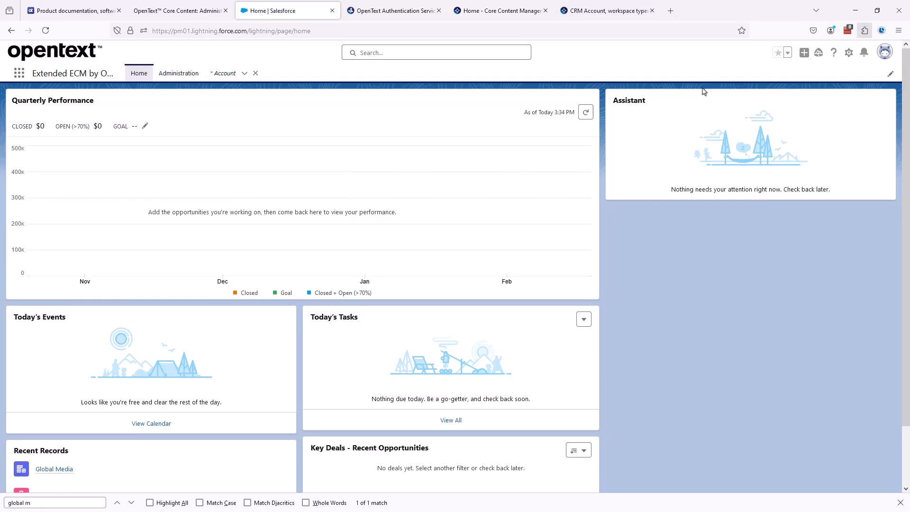
pyautogui.click(848, 53)
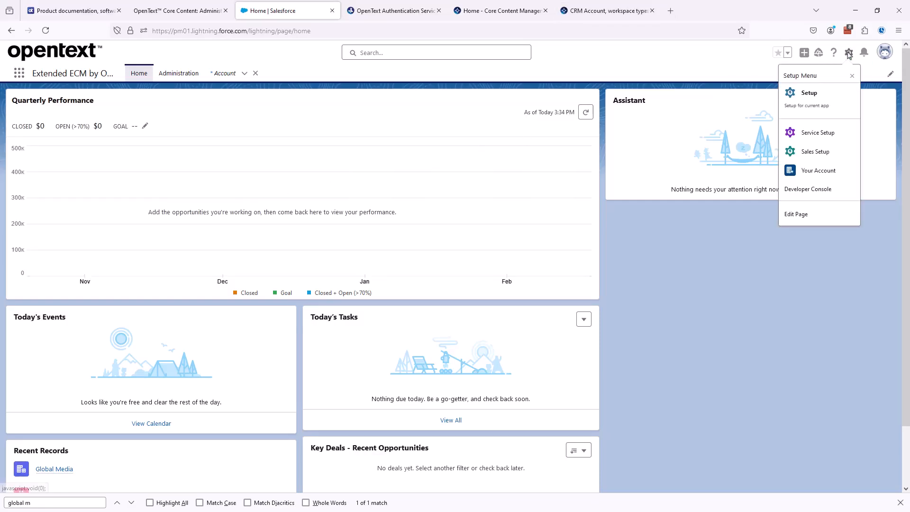
pyautogui.click(802, 98)
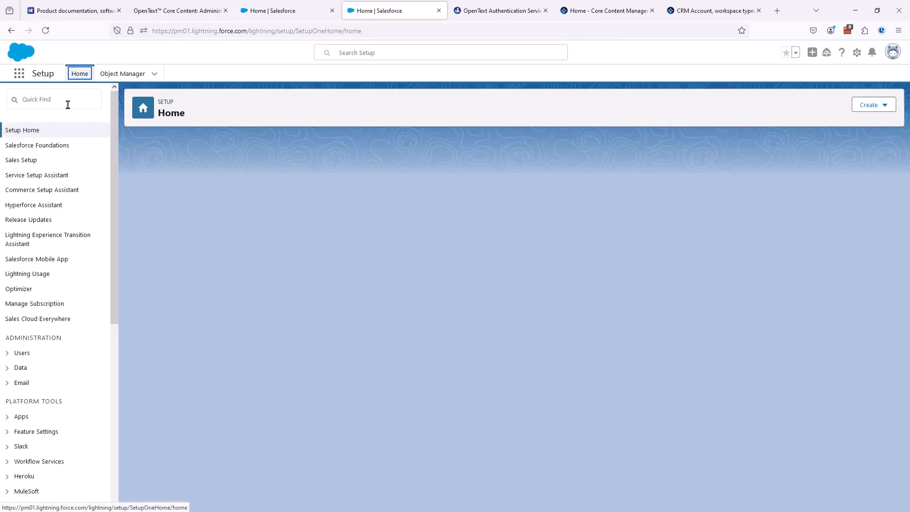
pyautogui.click(68, 104)
pyautogui.write('in')
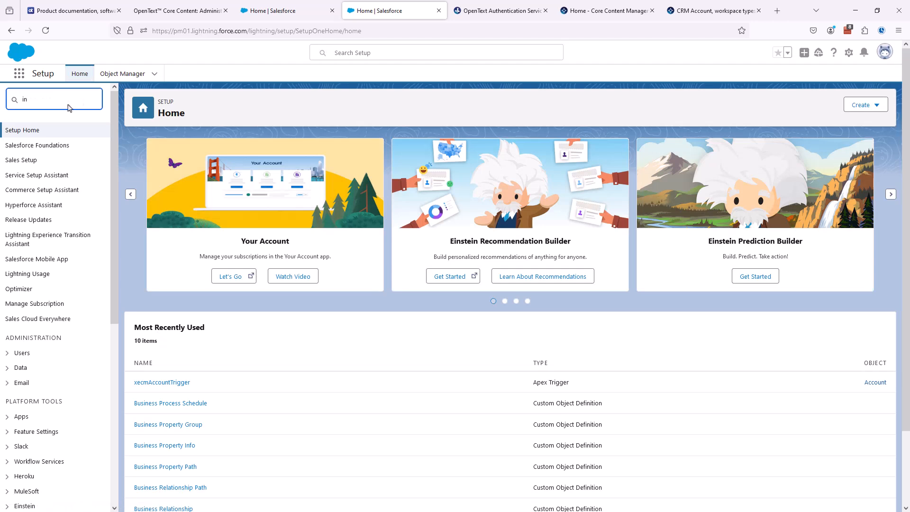
pyautogui.write('stall')
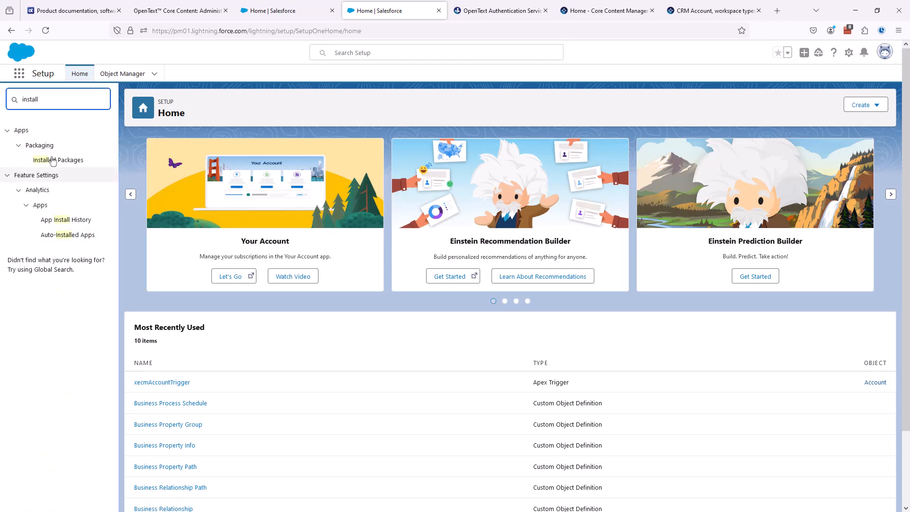
pyautogui.click(58, 159)
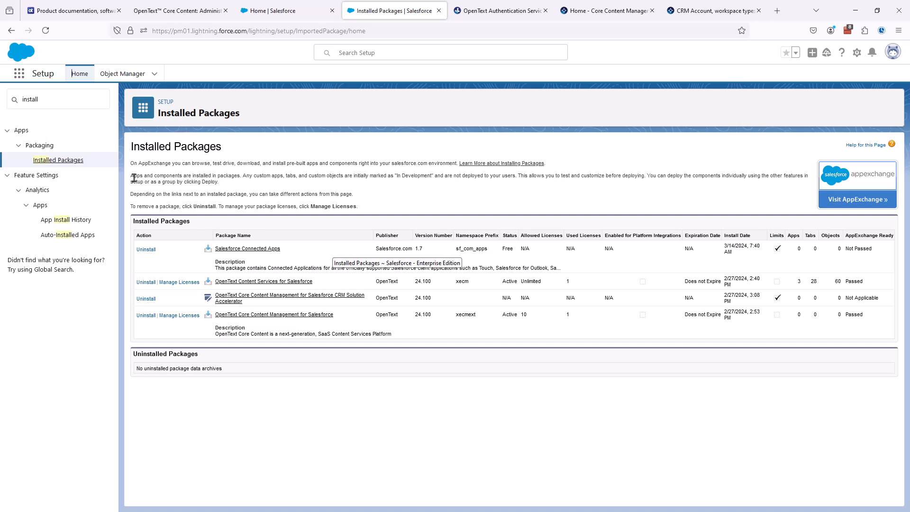
# Step: In Object Manager, show the Account object's Triggers, listing xecmAccountTrigger
pyautogui.click(128, 76)
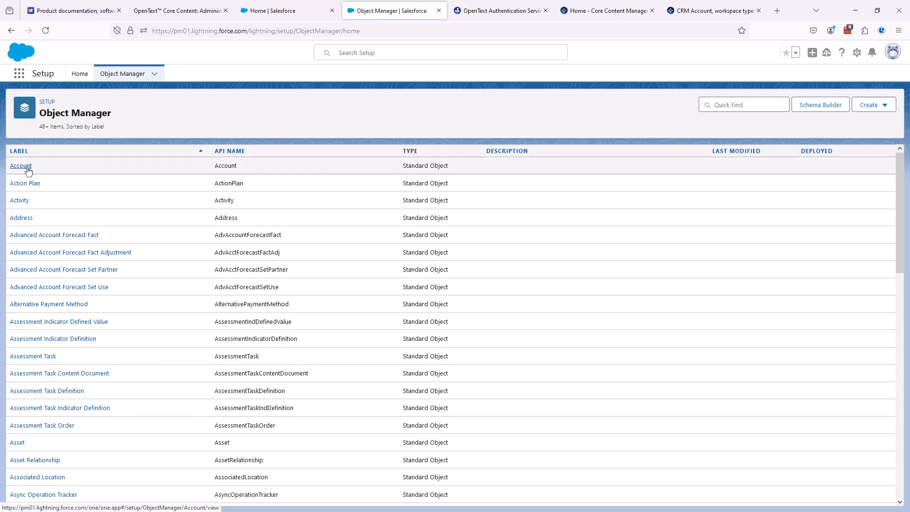
pyautogui.click(22, 165)
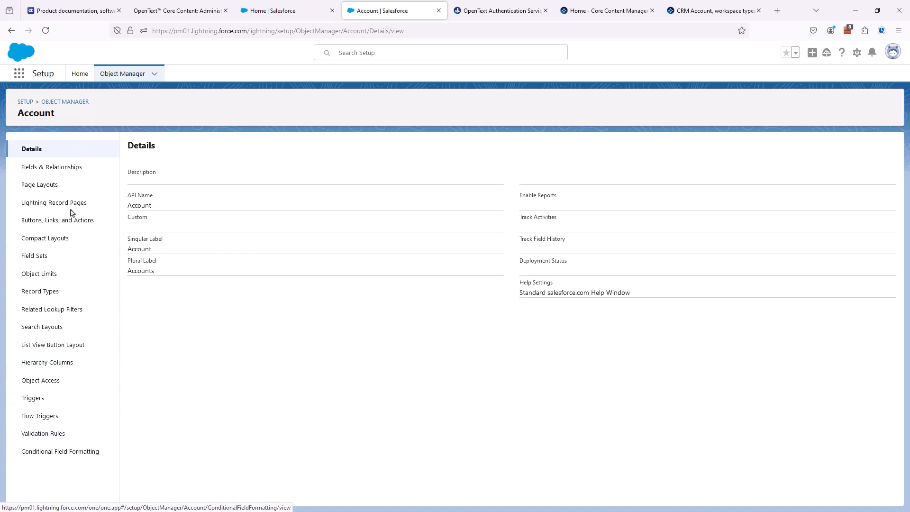
pyautogui.click(33, 400)
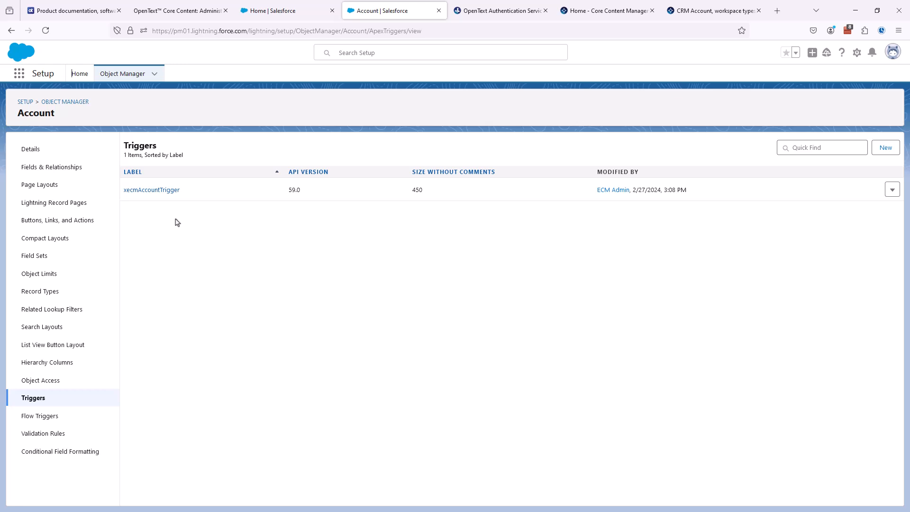
# Step: Review the xecmAccountTrigger Apex code, then return to the Core Content Administrator Guide
pyautogui.click(156, 190)
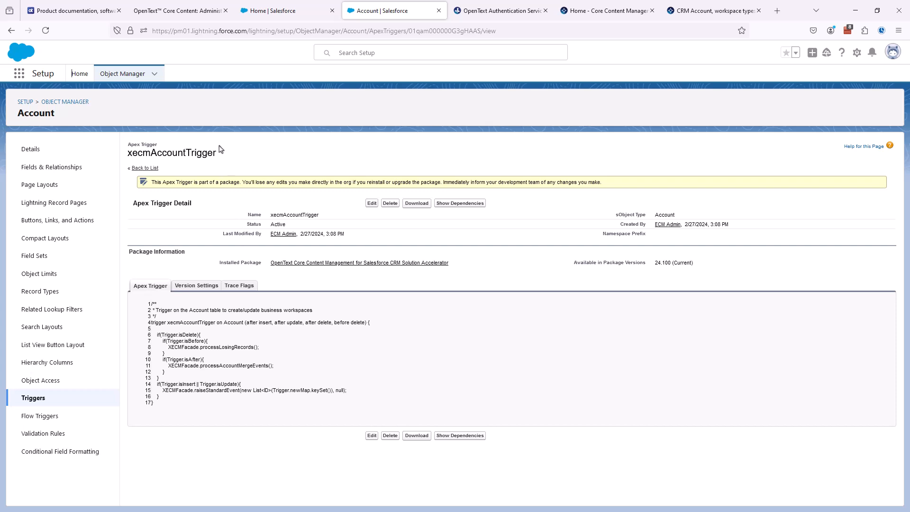
pyautogui.click(182, 11)
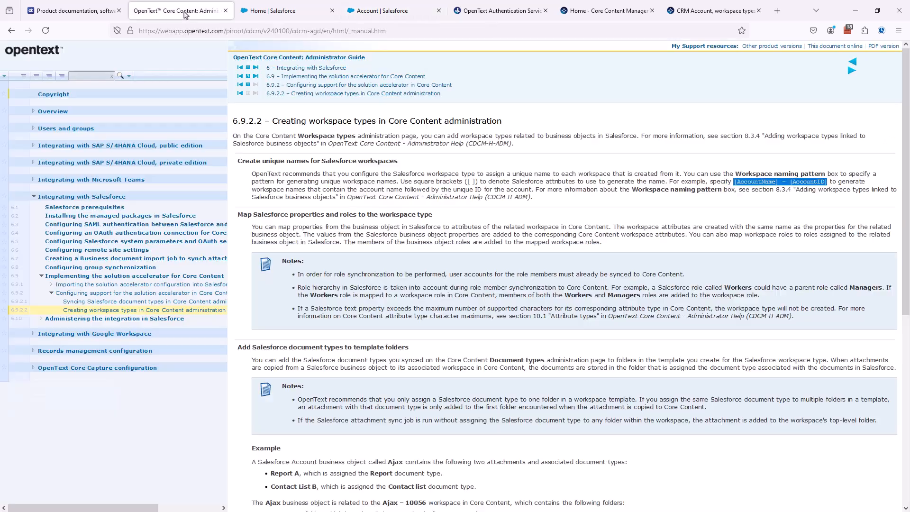
# Step: Search the guide for 'trigger', read 'Triggers in the solution accelerator', then return to the xecmAccountTrigger page
pyautogui.click(93, 76)
pyautogui.write('tr')
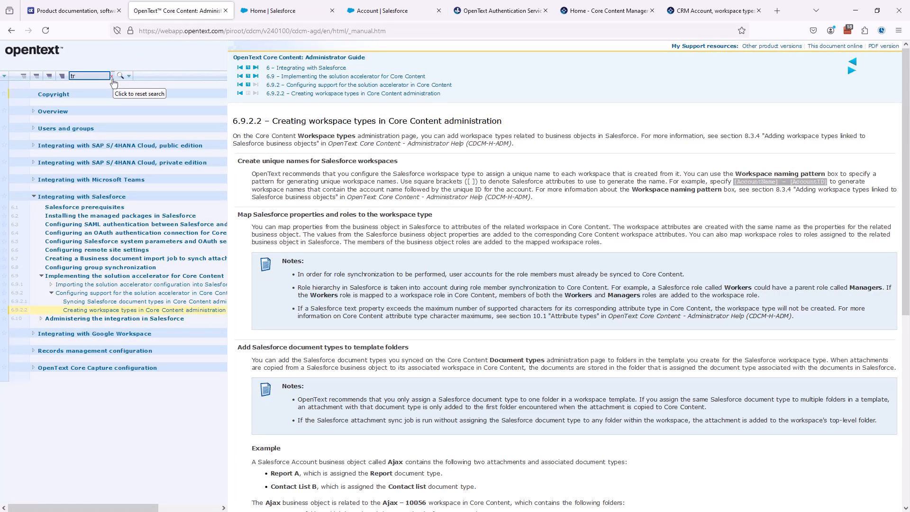
pyautogui.write('igger')
pyautogui.press('Return')
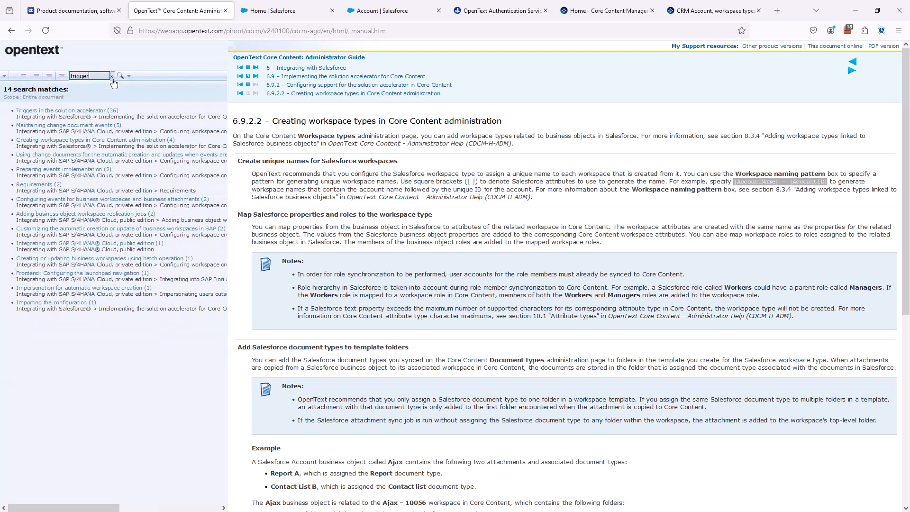
pyautogui.click(90, 112)
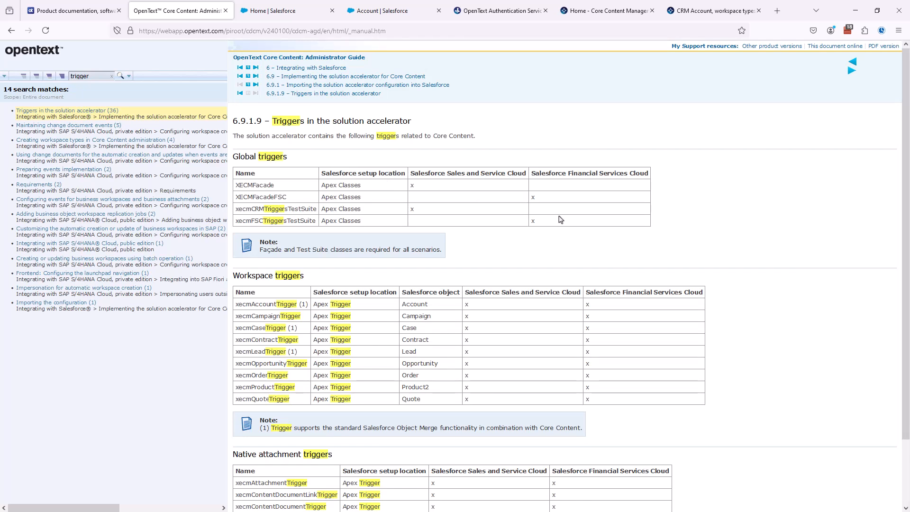
pyautogui.scroll(-3, 560, 220)
pyautogui.scroll(3, 559, 220)
pyautogui.click(385, 10)
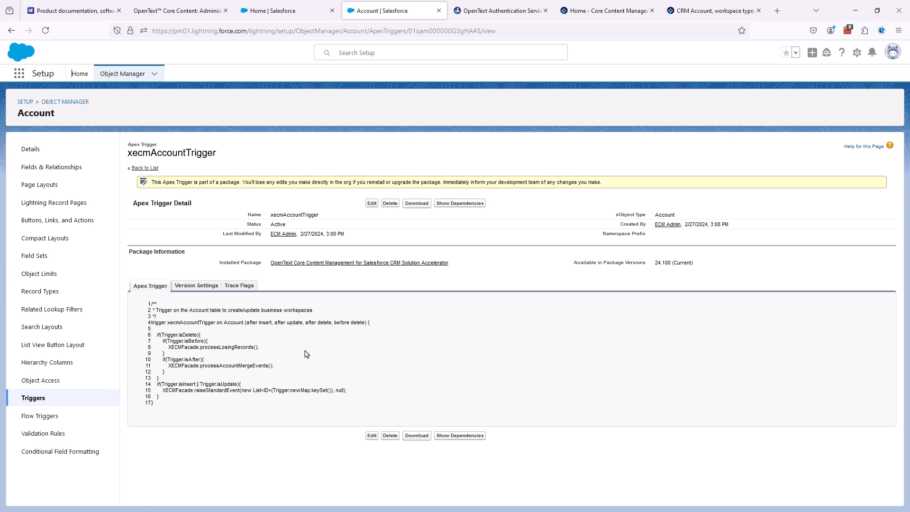
# Step: Go to Extended ECM Administration > Logs > Configuration and begin a new log configuration
pyautogui.click(288, 12)
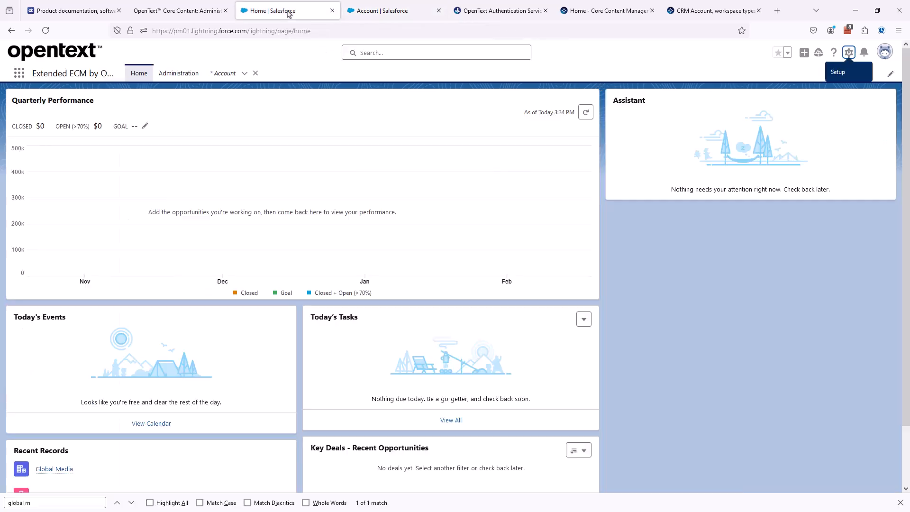
pyautogui.click(186, 77)
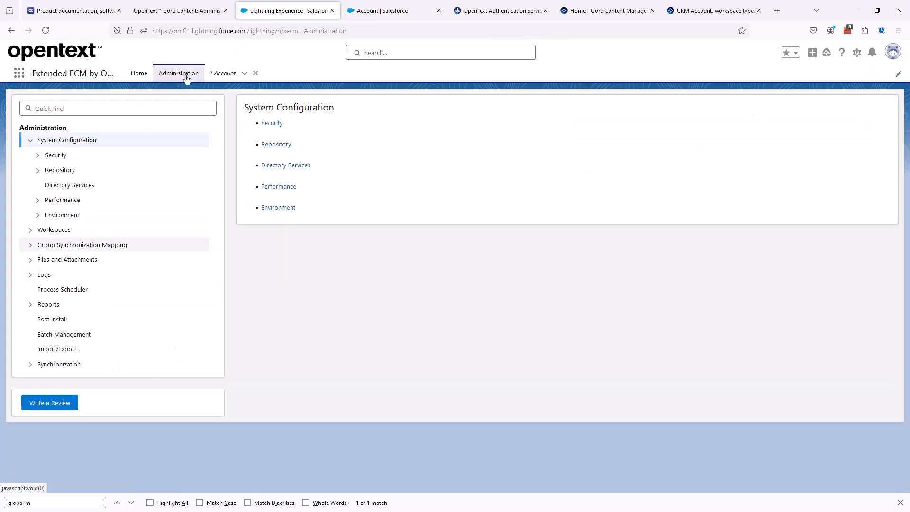
pyautogui.click(30, 275)
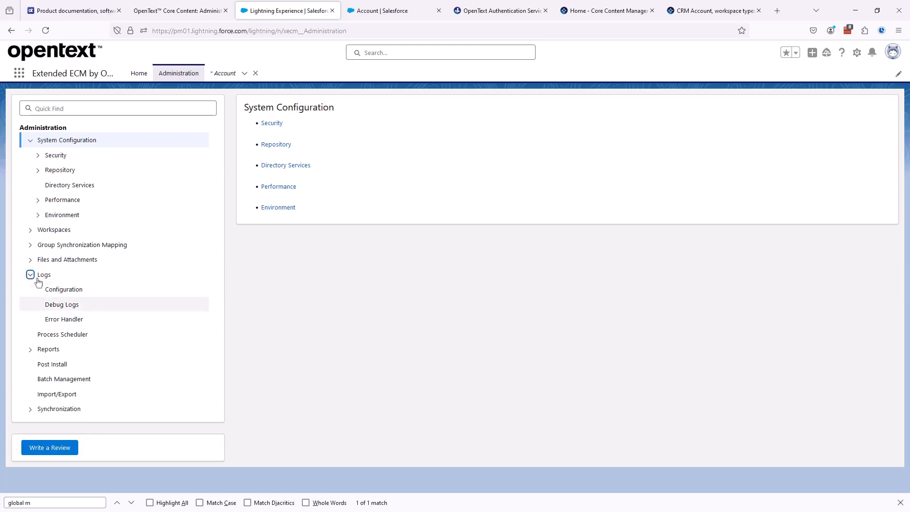
pyautogui.click(63, 293)
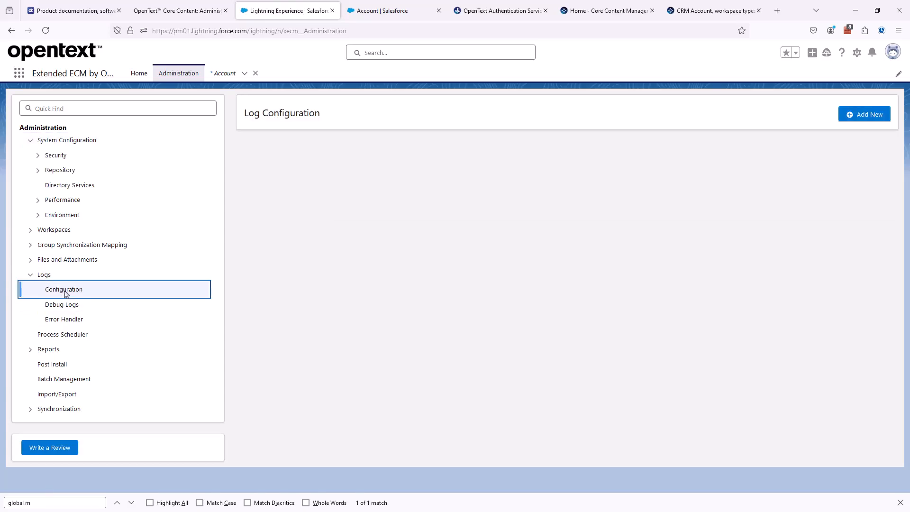
pyautogui.click(855, 114)
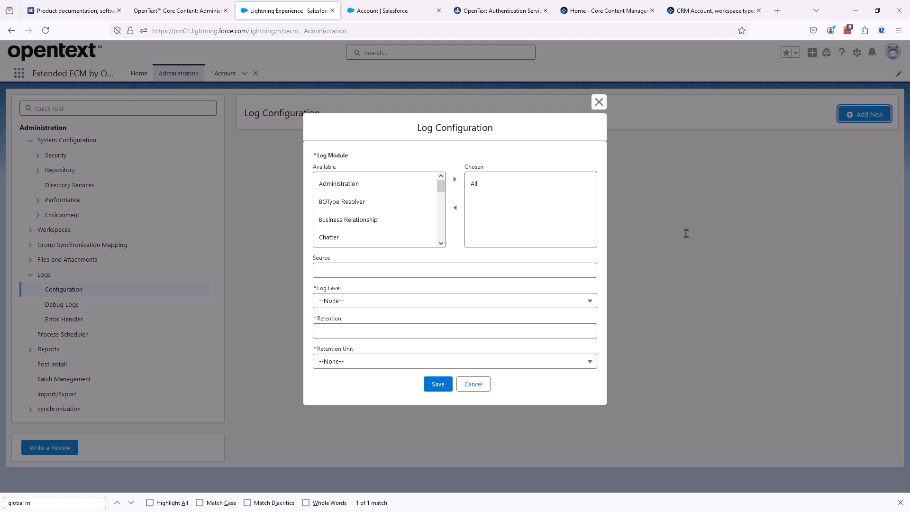
# Step: Save a log configuration with Debug level and 10 Minutes retention for all modules
pyautogui.click(332, 298)
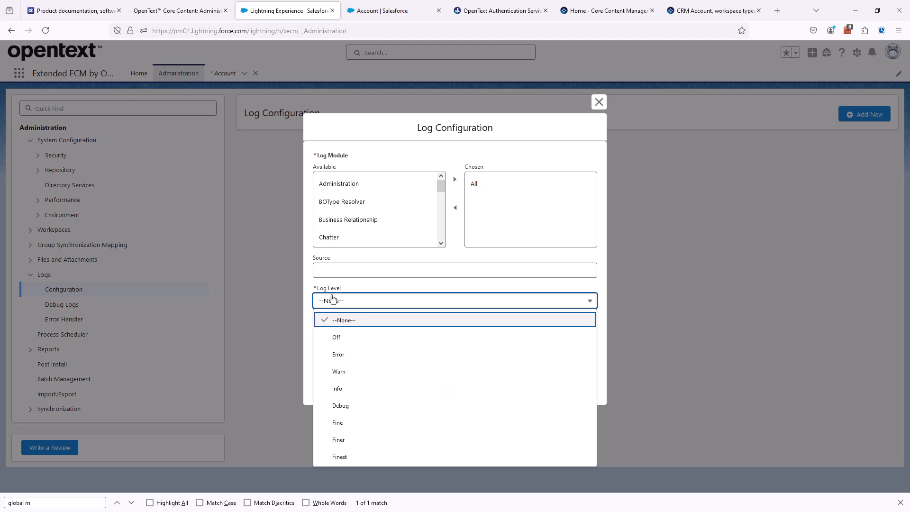
pyautogui.click(340, 405)
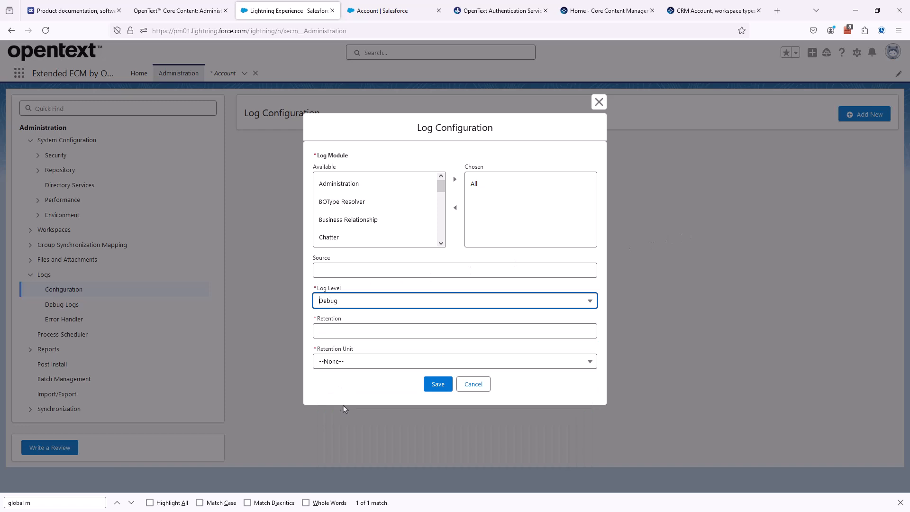
pyautogui.click(332, 329)
pyautogui.write('10')
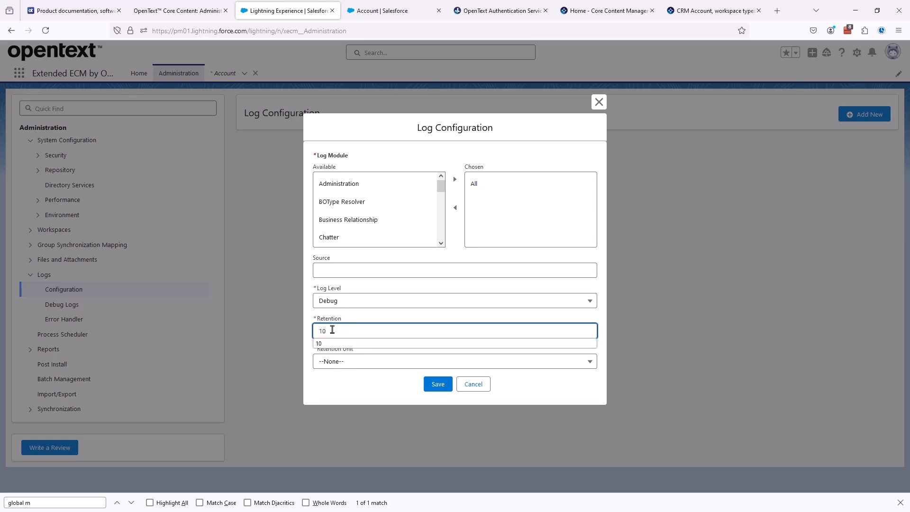
pyautogui.click(338, 361)
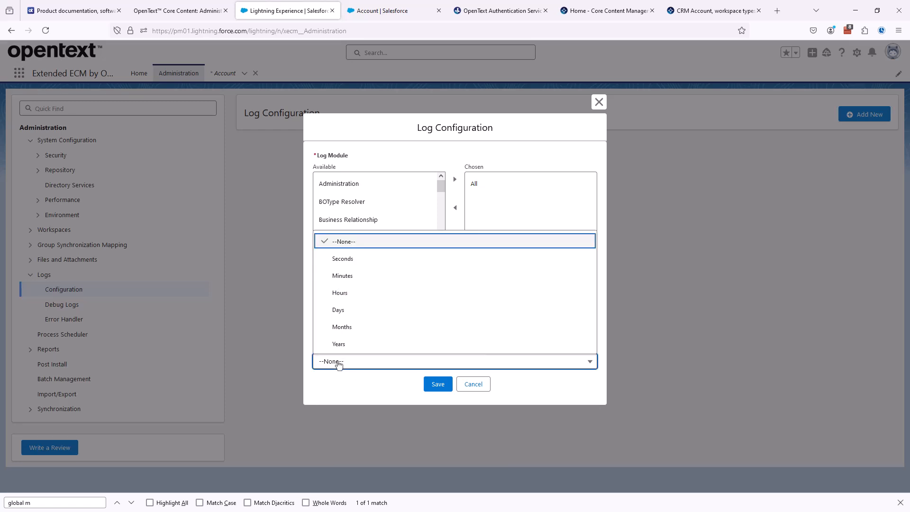
pyautogui.click(358, 280)
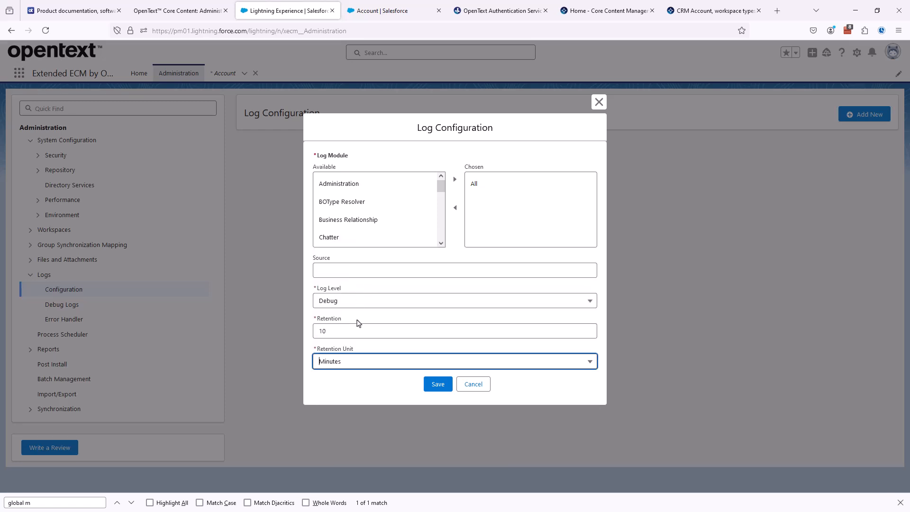
pyautogui.click(438, 385)
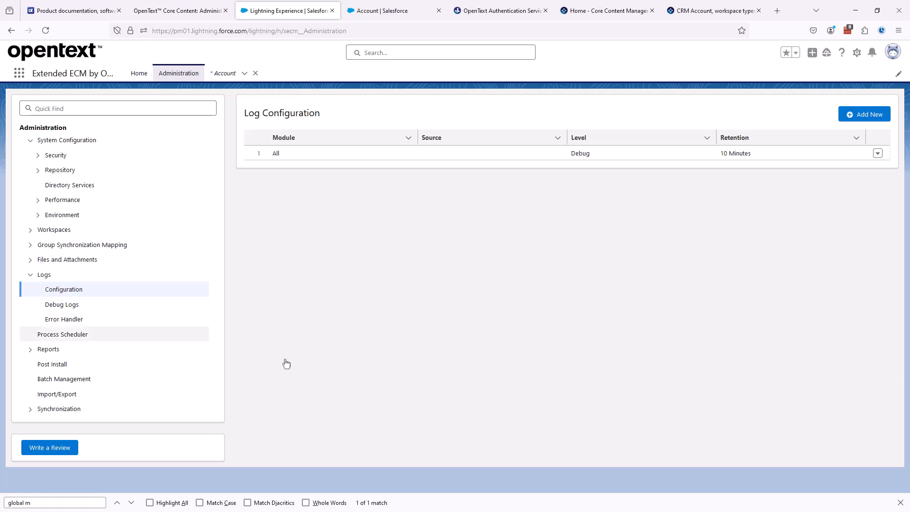
# Step: Refresh the Extended ECM debug logs to confirm they are empty, then open the App Launcher
pyautogui.click(72, 306)
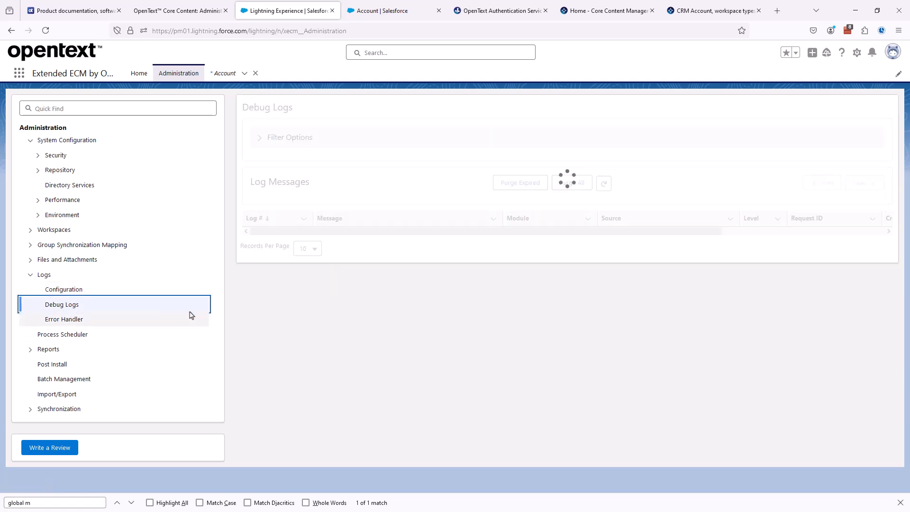
pyautogui.click(598, 189)
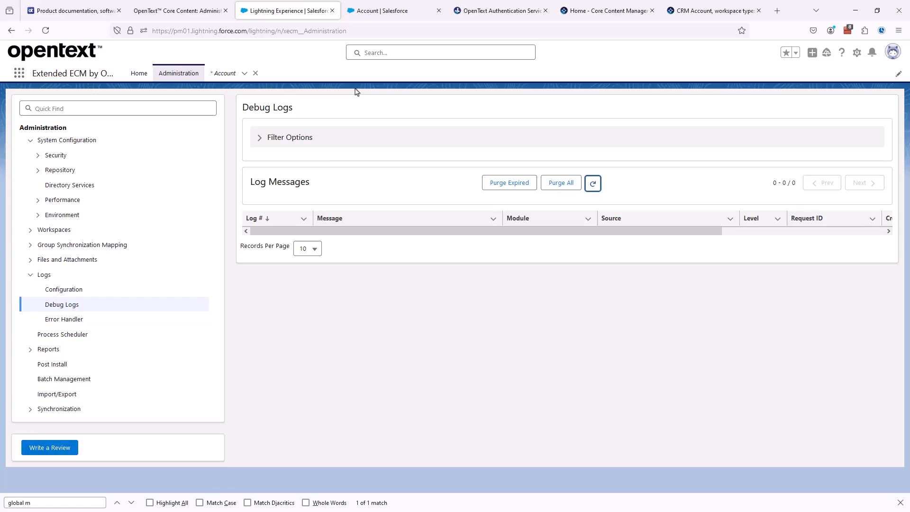
pyautogui.click(377, 14)
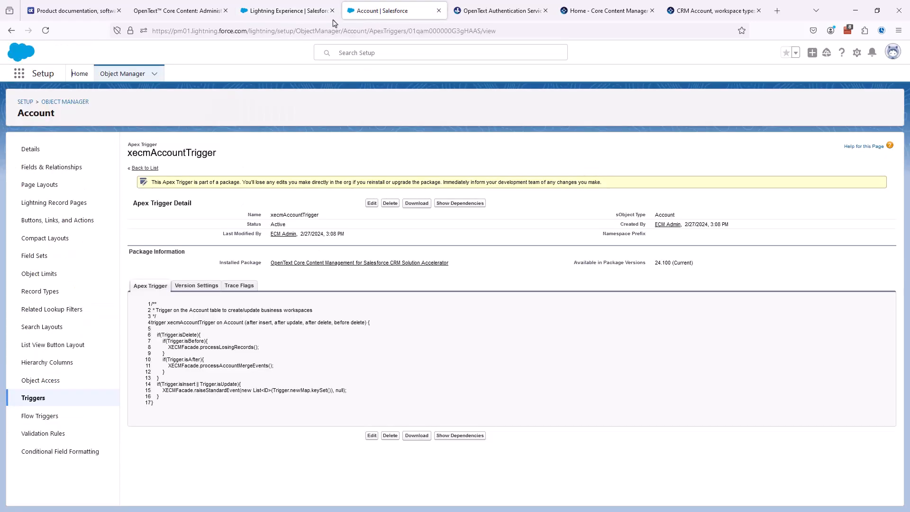
pyautogui.click(17, 74)
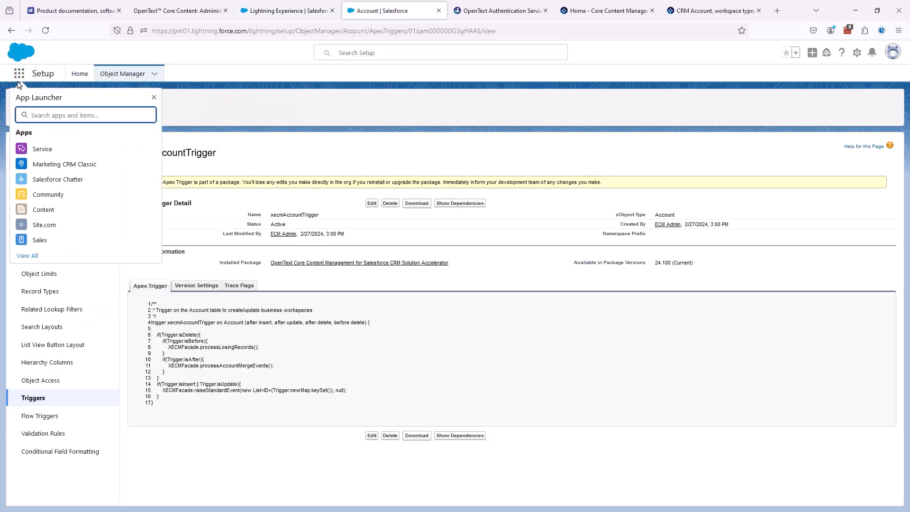
# Step: In the Sales app, start a new account from the Accounts menu
pyautogui.click(40, 241)
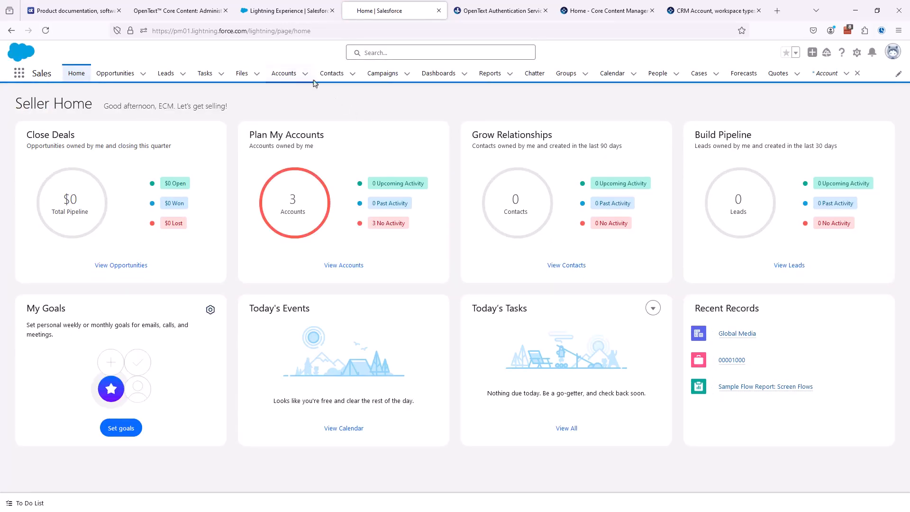
pyautogui.click(305, 74)
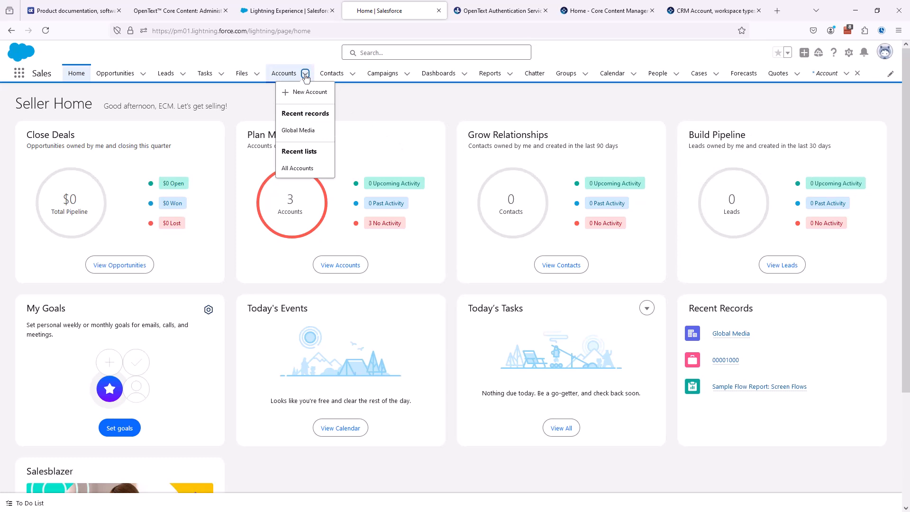
pyautogui.click(303, 91)
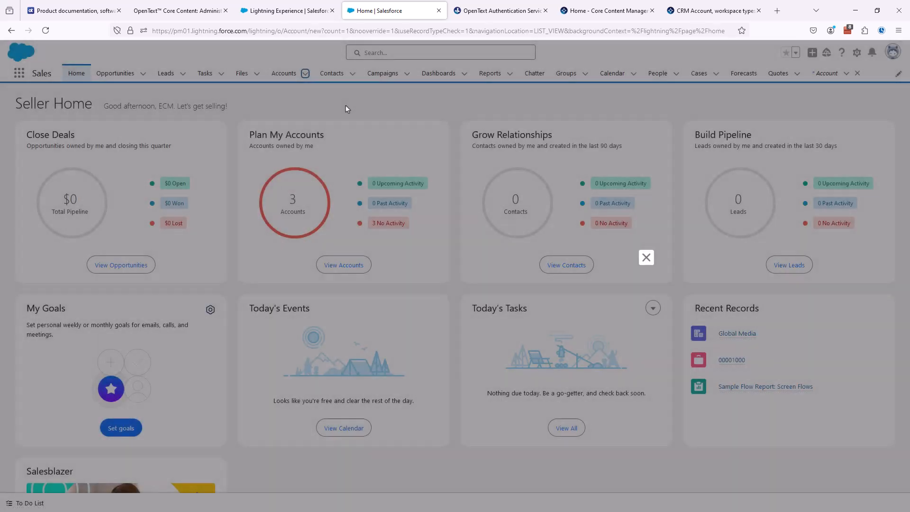
# Step: Name the new account 'Test CRM Account' and save it
pyautogui.click(289, 178)
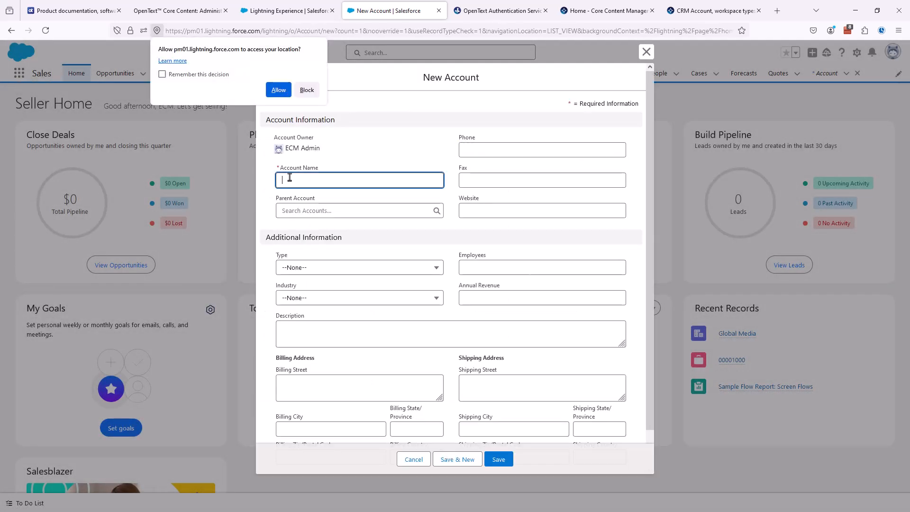
pyautogui.click(279, 90)
pyautogui.click(294, 180)
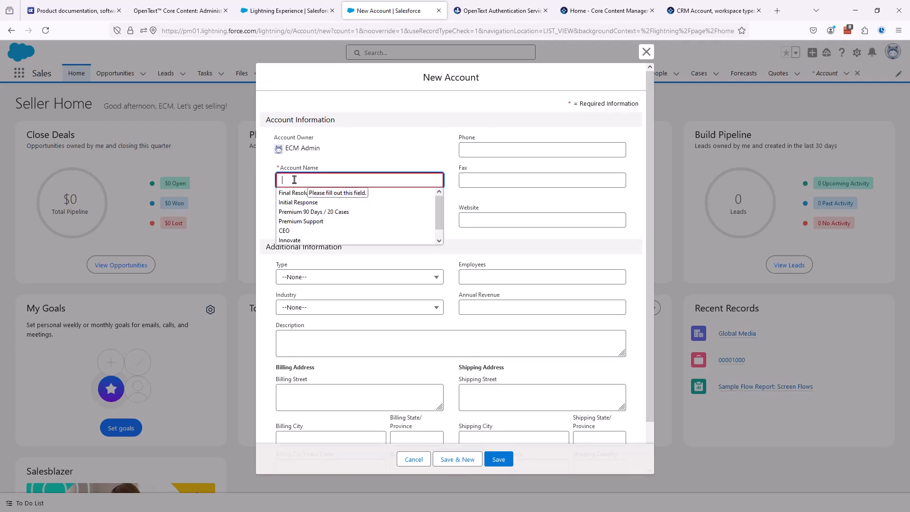
pyautogui.click(339, 153)
pyautogui.click(331, 179)
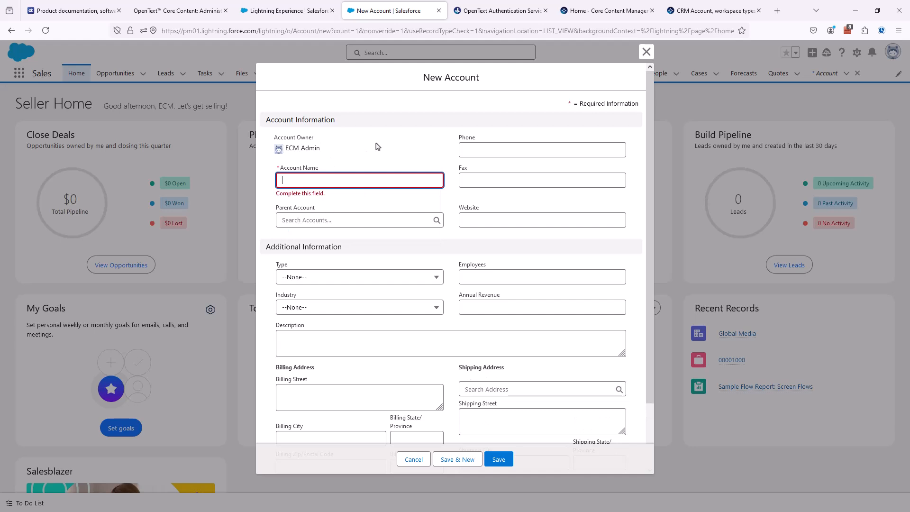
pyautogui.write('Test')
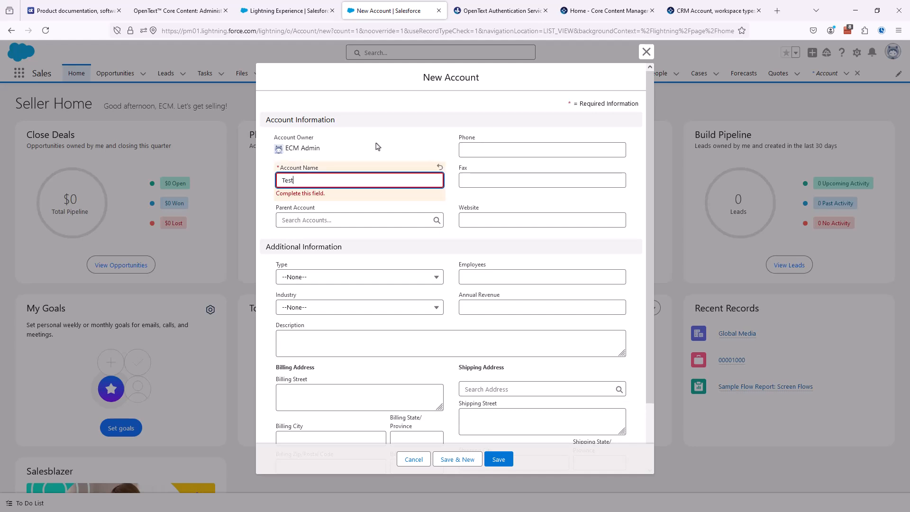
pyautogui.write(' CRM Account')
pyautogui.click(350, 96)
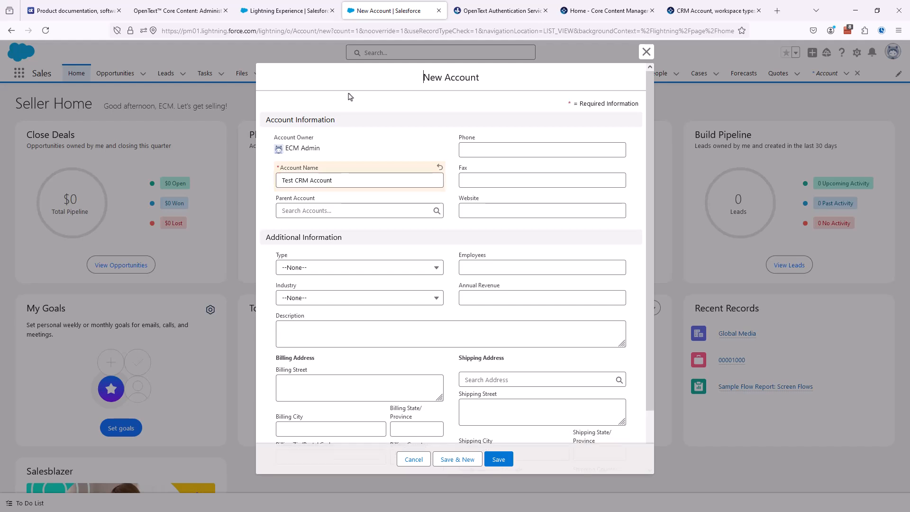
pyautogui.click(498, 459)
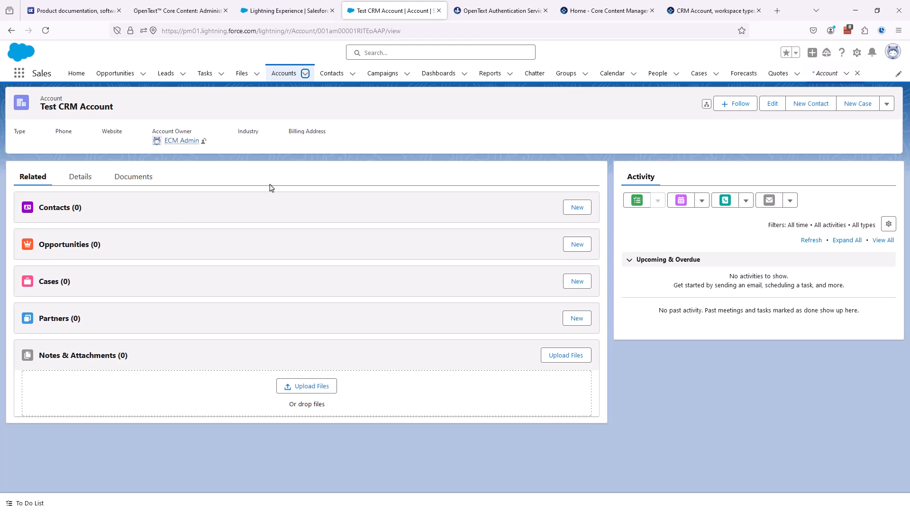
pyautogui.click(856, 52)
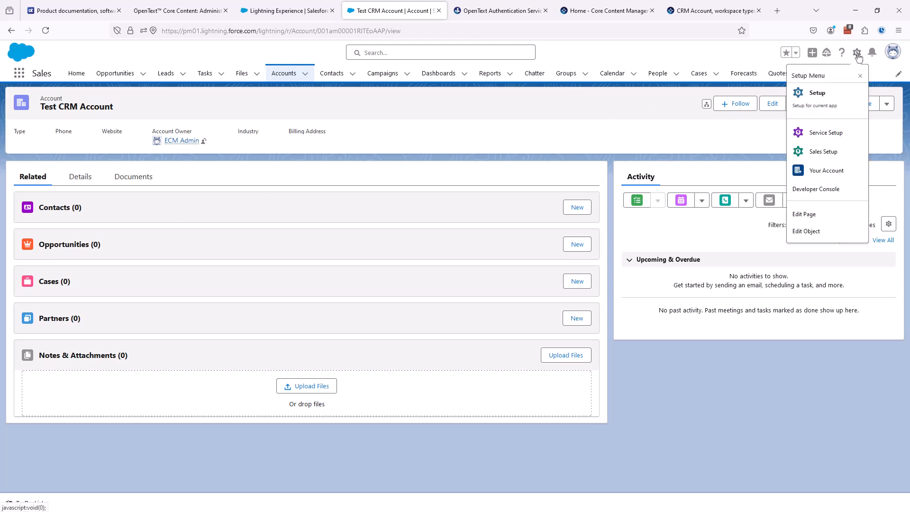
pyautogui.click(803, 214)
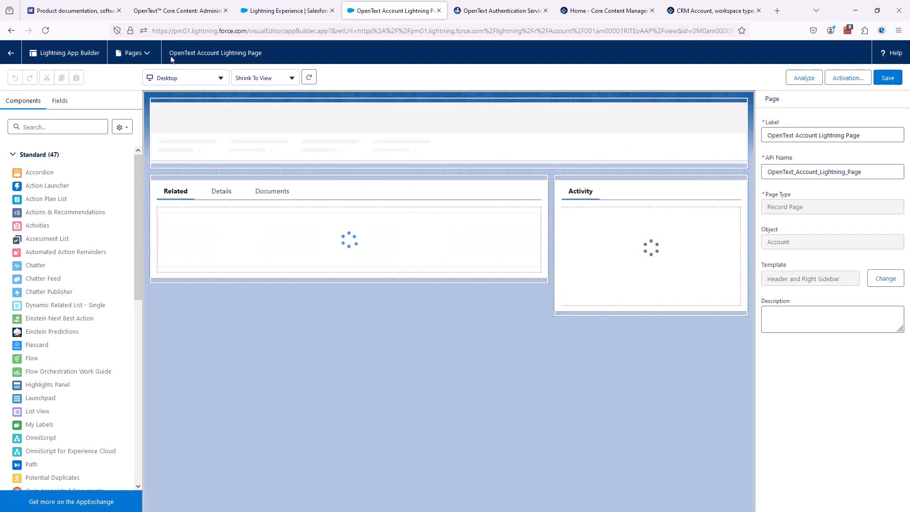
pyautogui.click(147, 56)
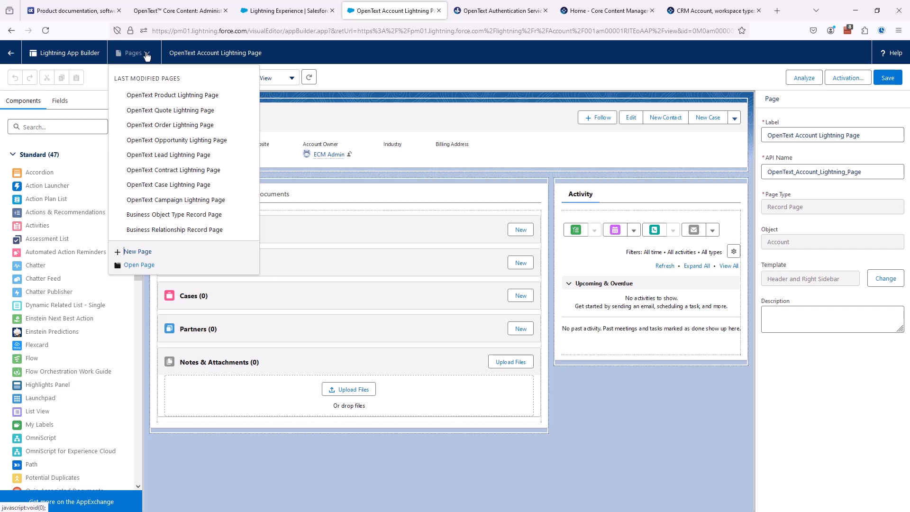
pyautogui.click(189, 55)
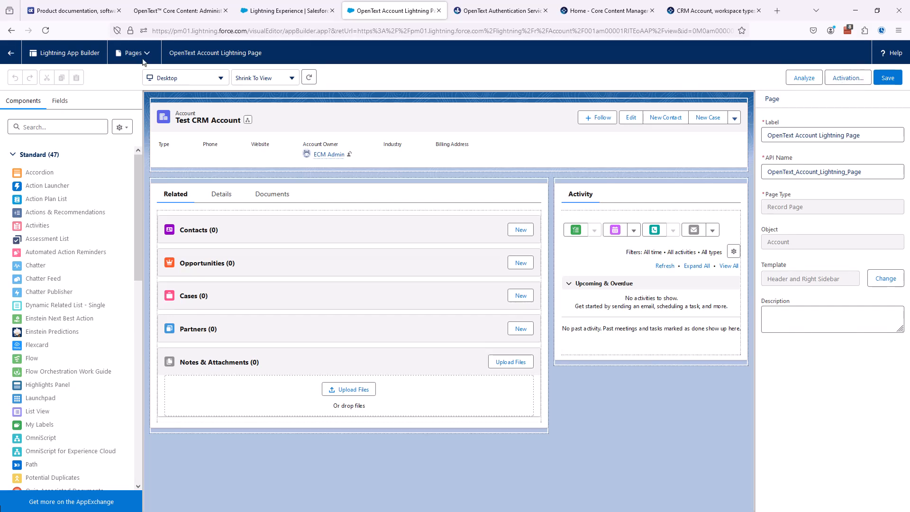
pyautogui.click(12, 54)
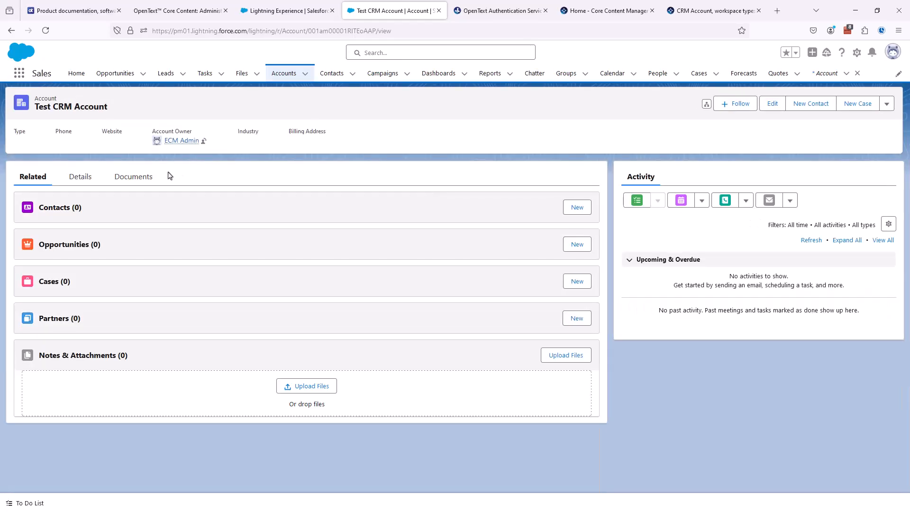
# Step: View the account's Documents workspace with its three folders, then go to the Core Content home page
pyautogui.click(149, 177)
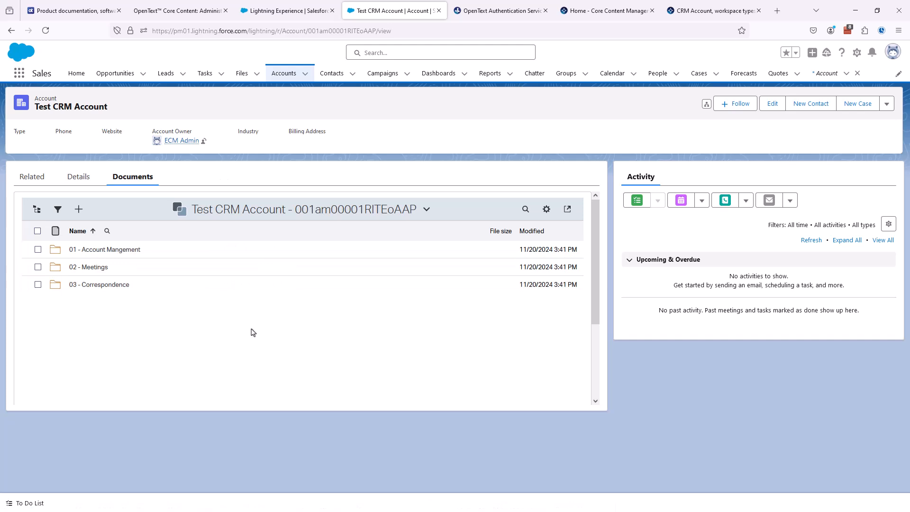
pyautogui.click(625, 10)
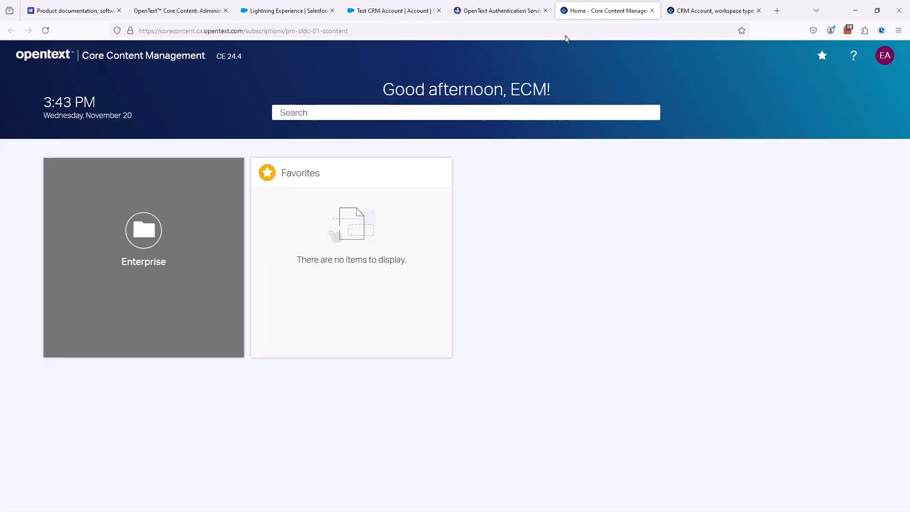
# Step: Open the Test CRM Account workspace under Enterprise > Sales, then return to the Extended ECM debug logs
pyautogui.click(192, 248)
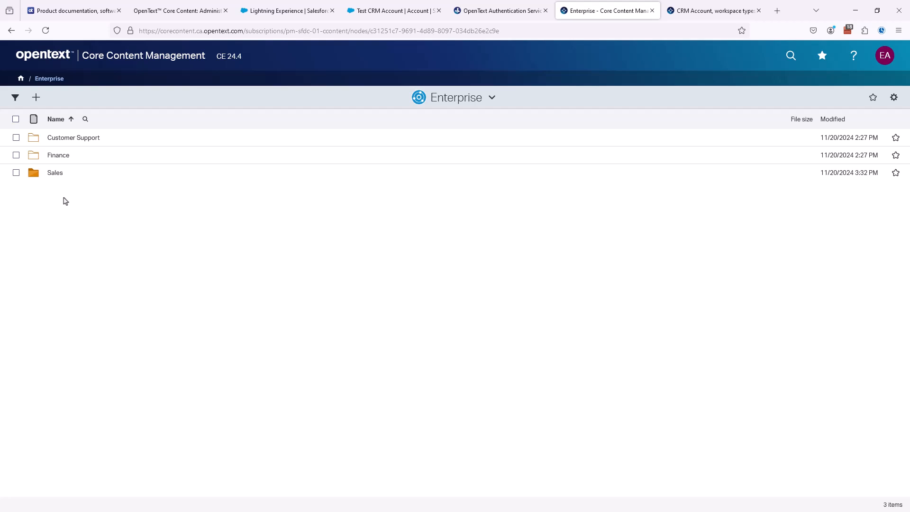
pyautogui.click(56, 173)
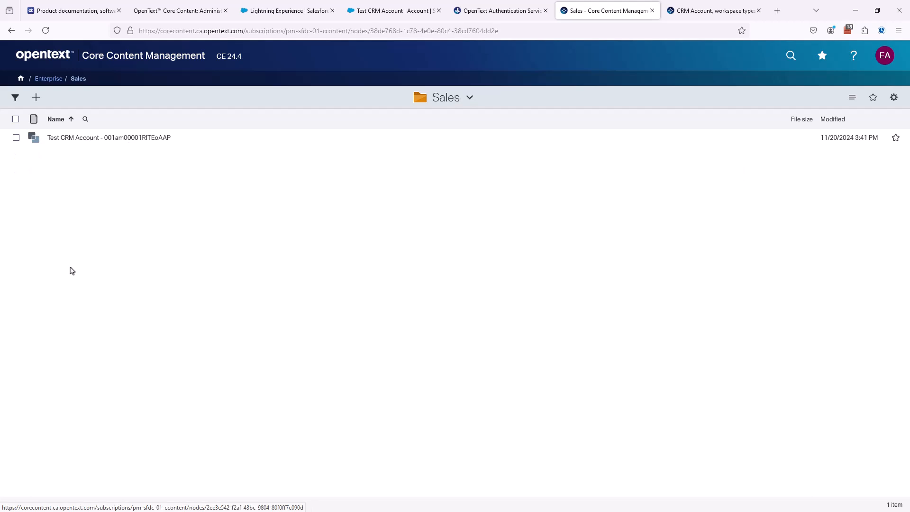
pyautogui.click(134, 139)
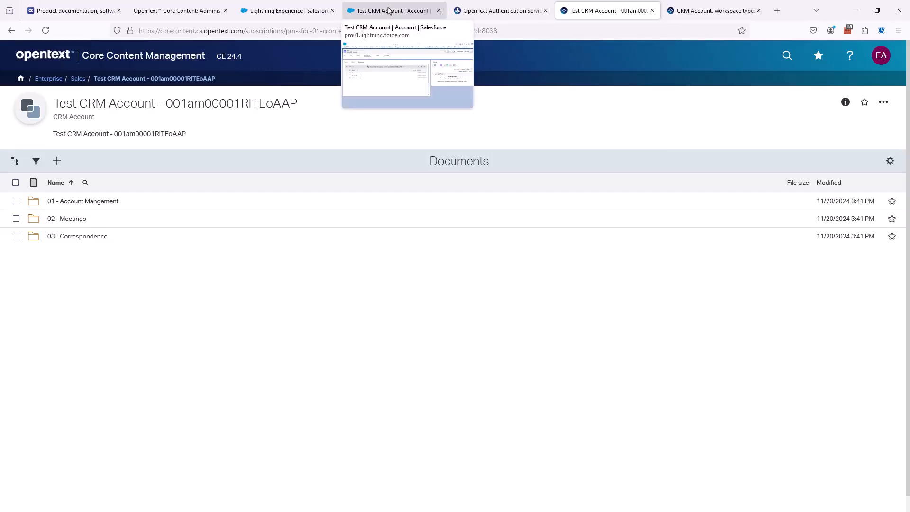
pyautogui.click(367, 11)
pyautogui.click(286, 8)
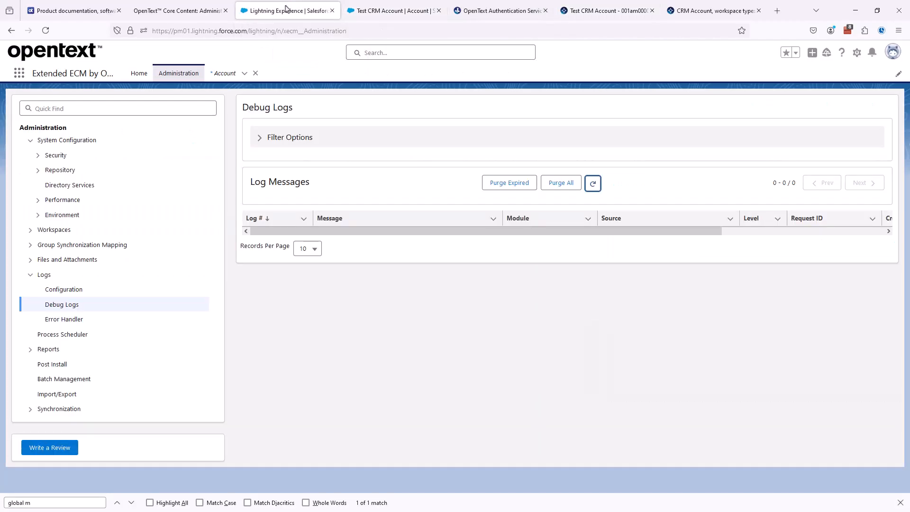
# Step: Refresh the debug logs, show 100 records per page, and wrap the Message column text
pyautogui.click(593, 183)
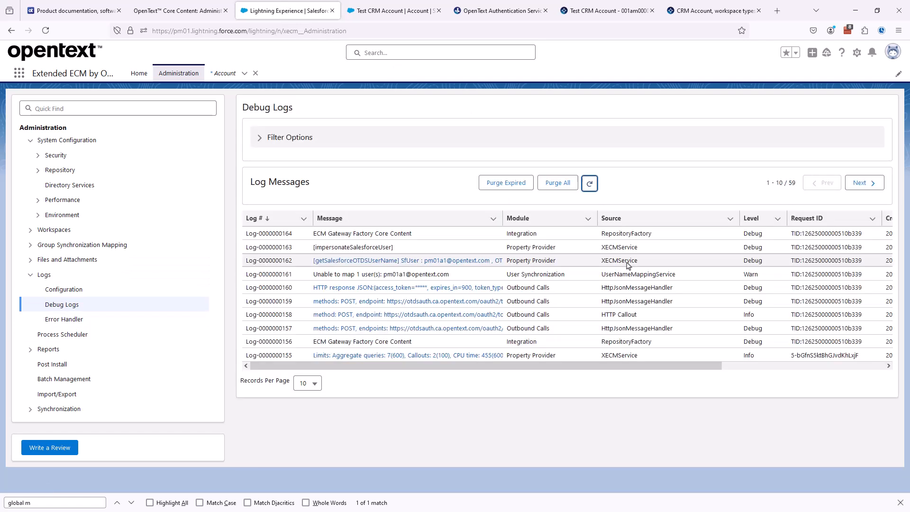
pyautogui.click(313, 383)
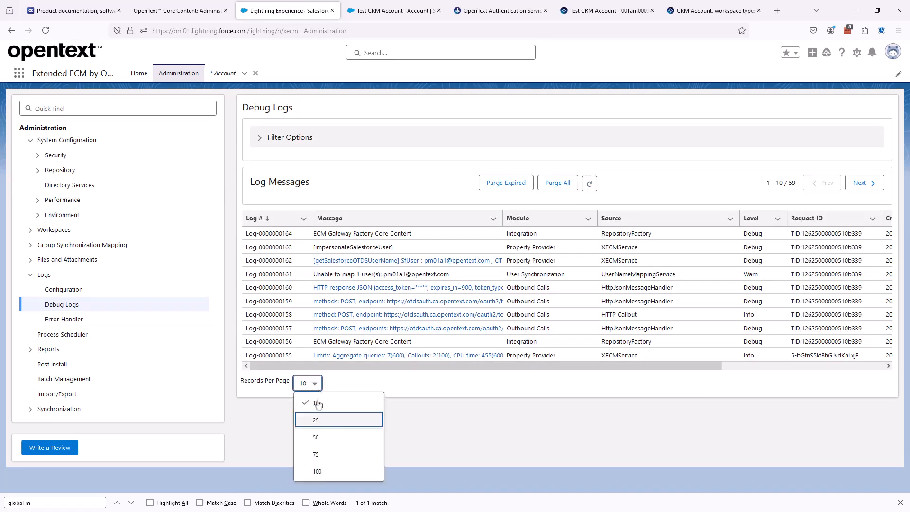
pyautogui.click(322, 473)
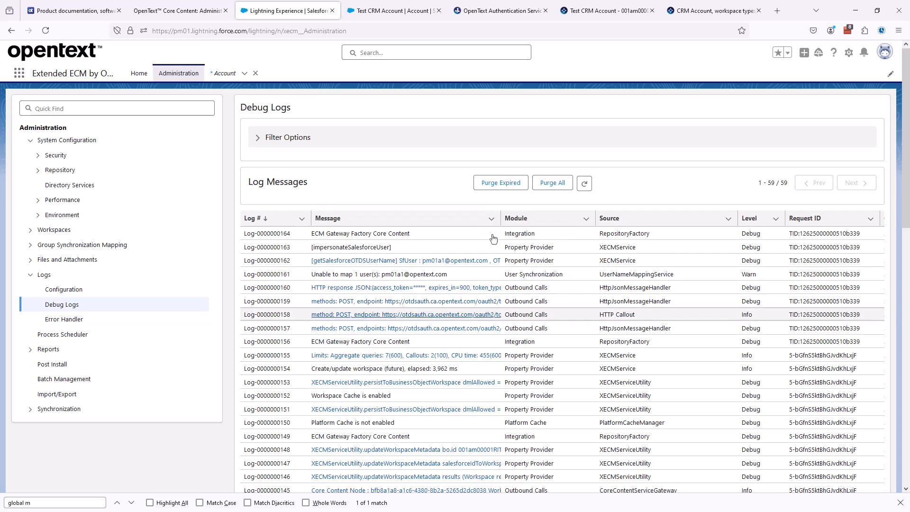
pyautogui.click(898, 503)
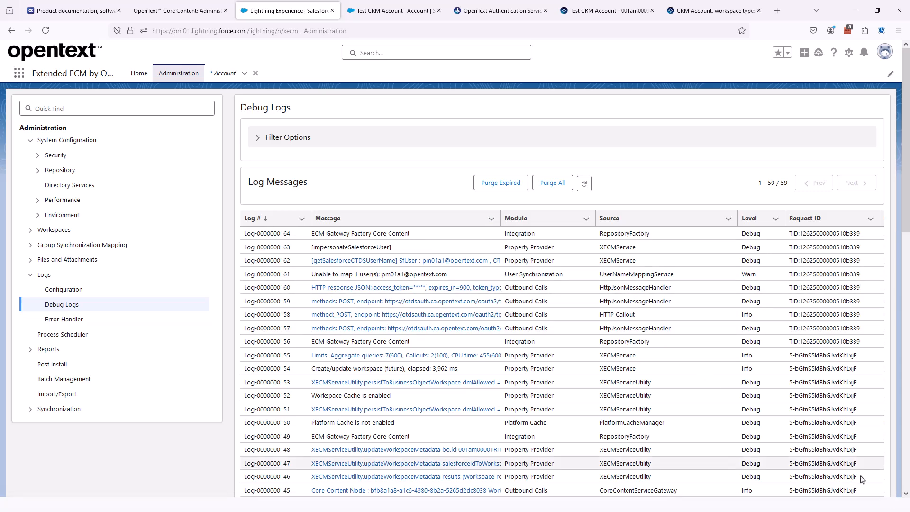
pyautogui.click(492, 219)
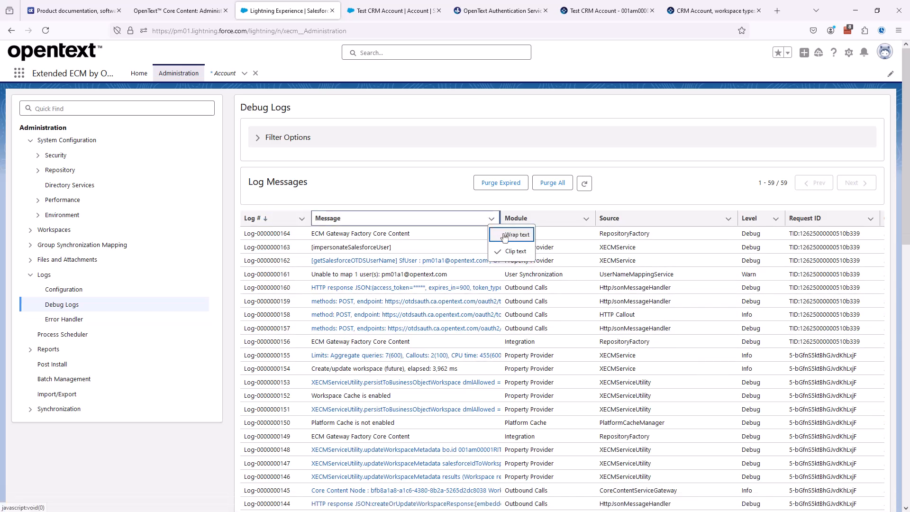
pyautogui.click(505, 235)
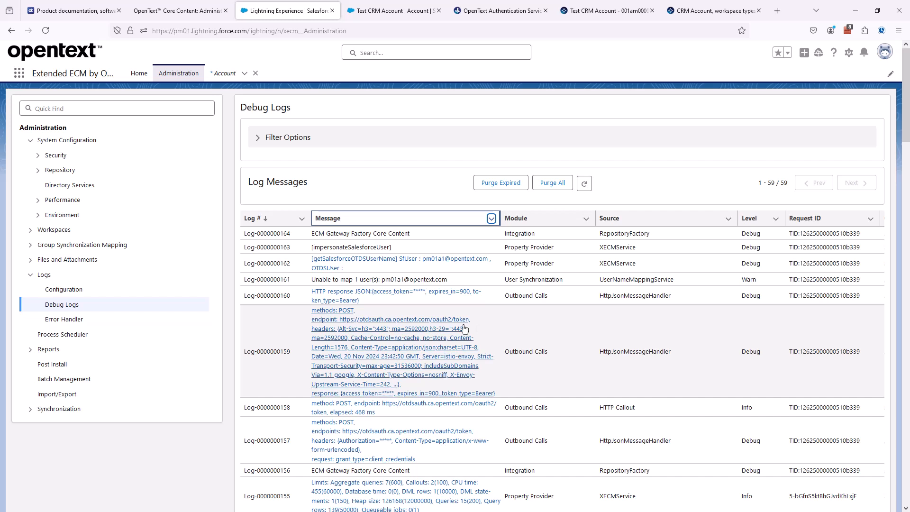
pyautogui.click(445, 115)
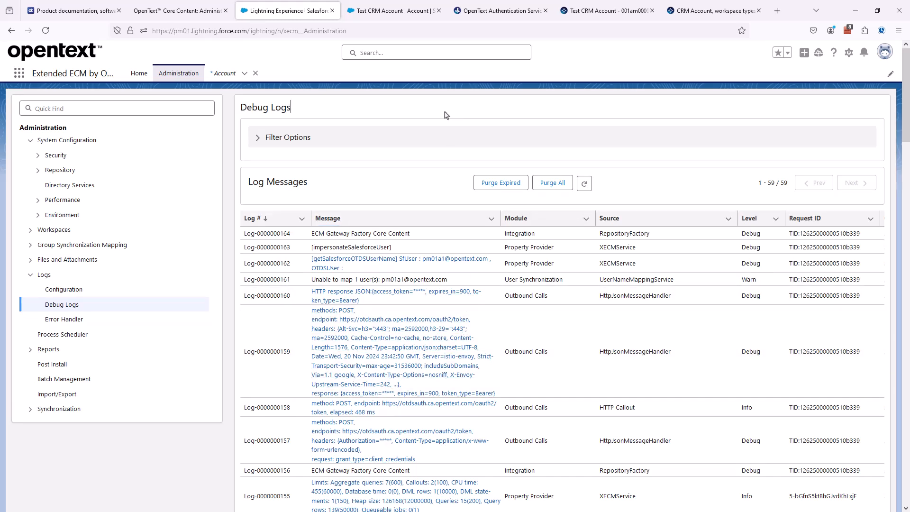
pyautogui.hotkey('ctrl', 'f')
# Step: Search the logs for 'test crm' to review the createOrUpdateWorkspace entries, then return to the Test CRM Account
pyautogui.write('t')
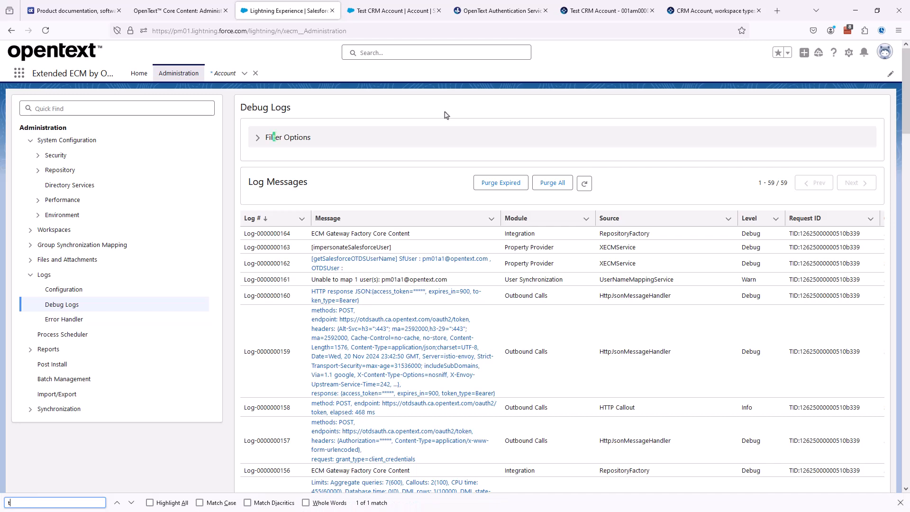
pyautogui.write('est crm')
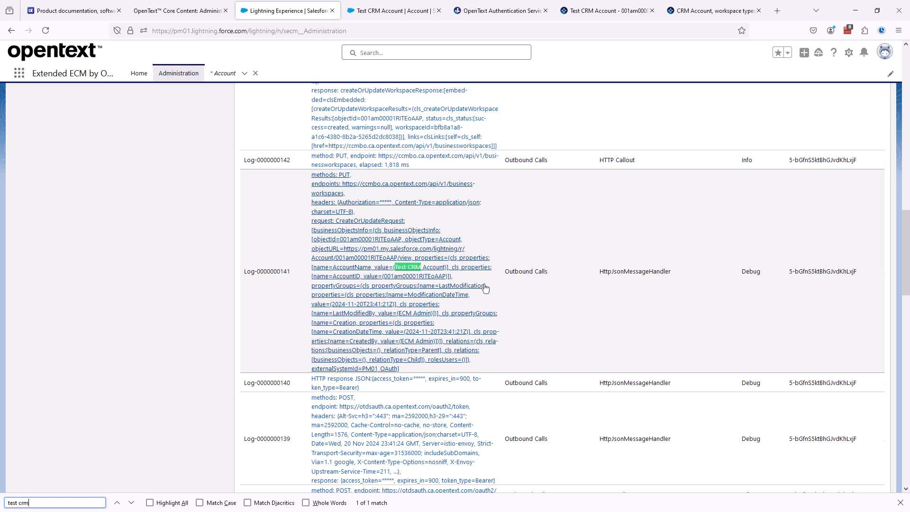
pyautogui.scroll(3, 484, 287)
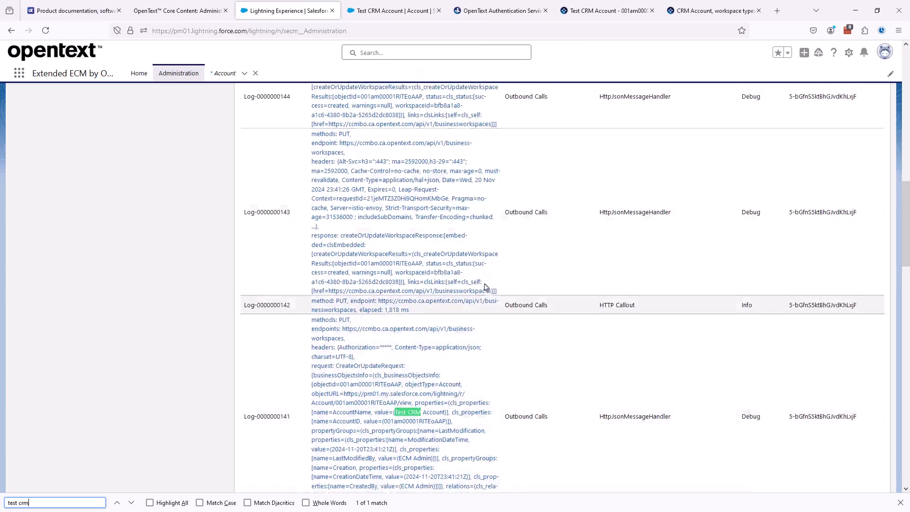
pyautogui.scroll(1, 485, 287)
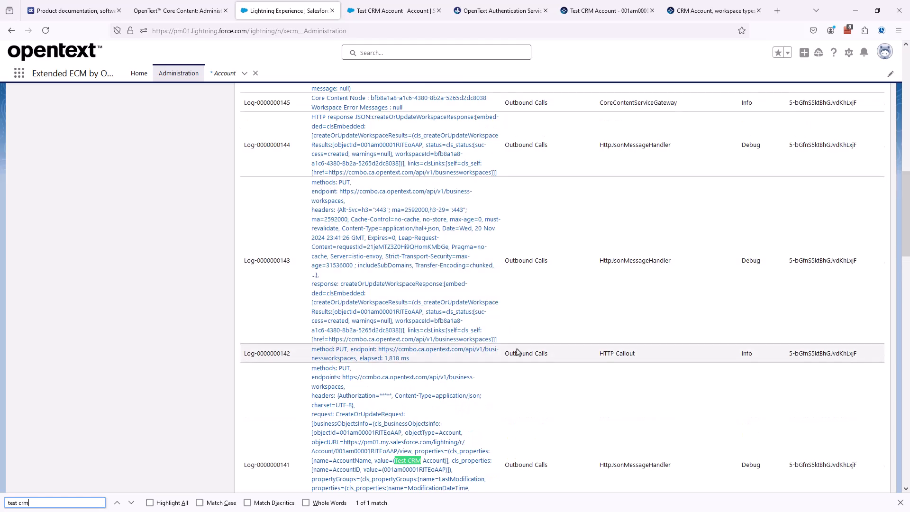
pyautogui.scroll(3, 517, 351)
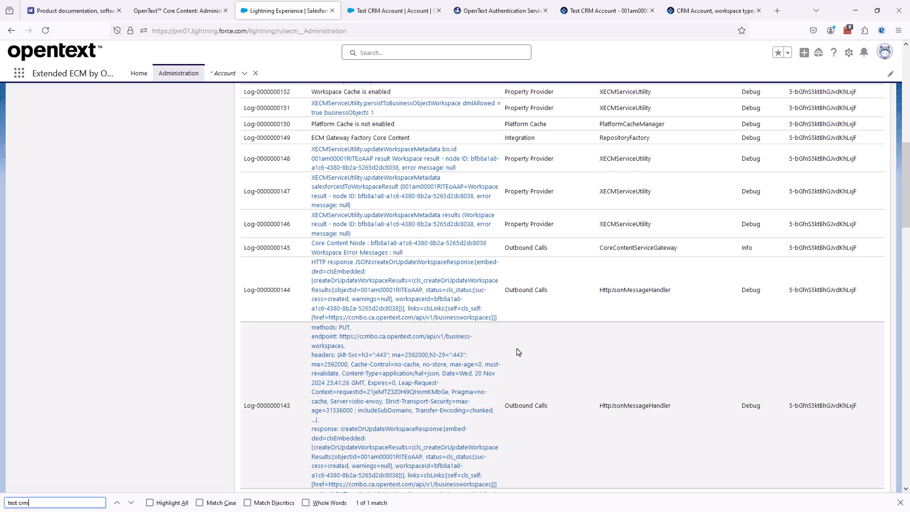
pyautogui.scroll(15, 551, 378)
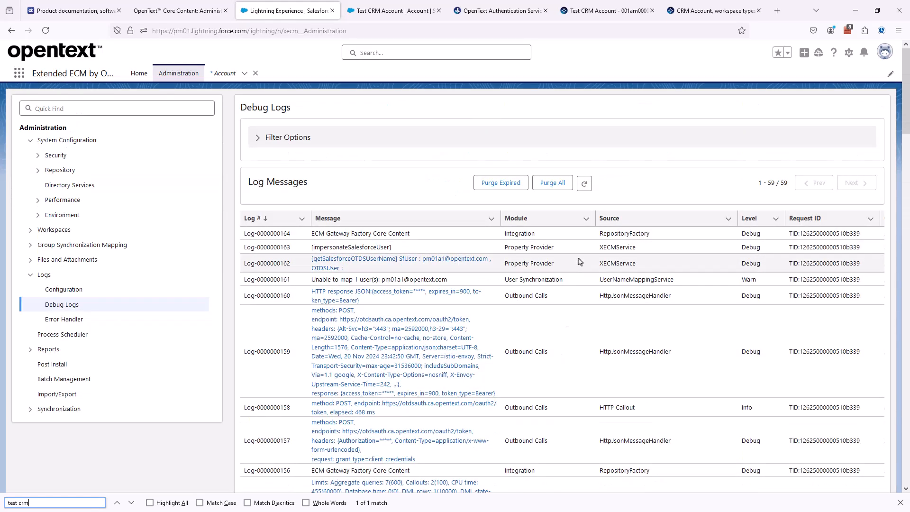
pyautogui.click(383, 13)
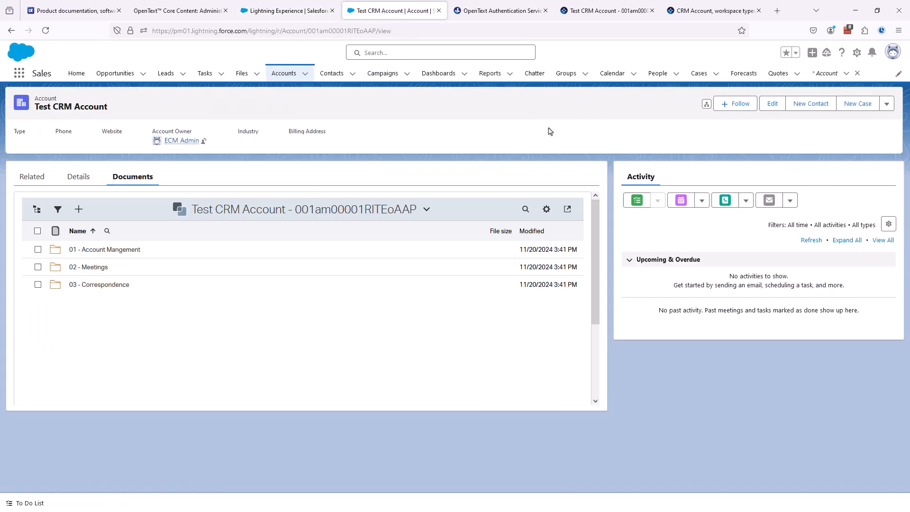